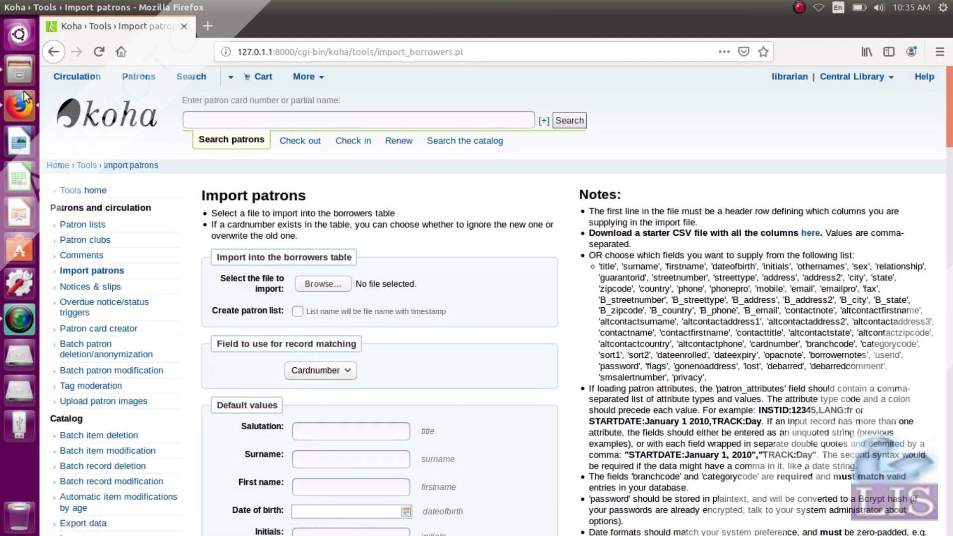
- Open patron_import.csv from the Downloads folder in LibreOffice Calc with the default text import settings
left_click(15, 74)
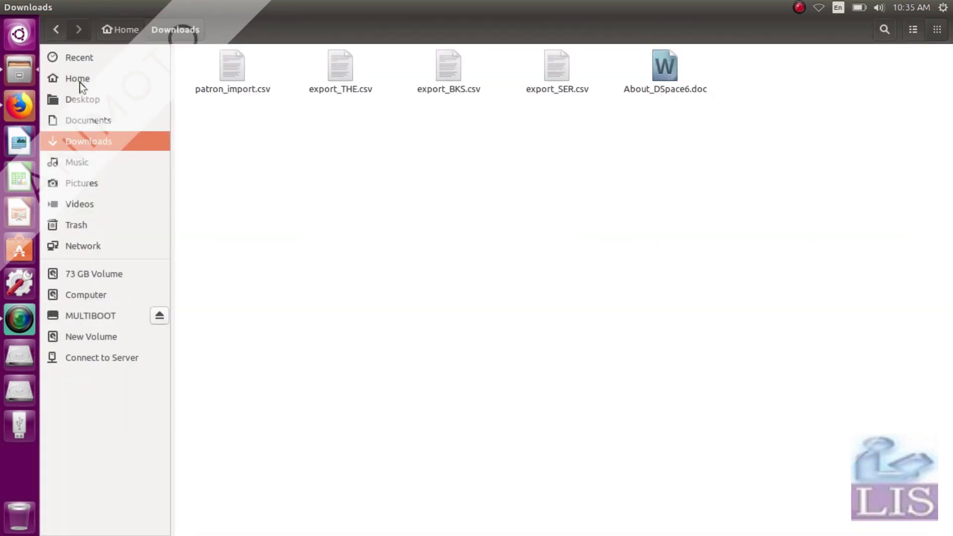
left_click(231, 78)
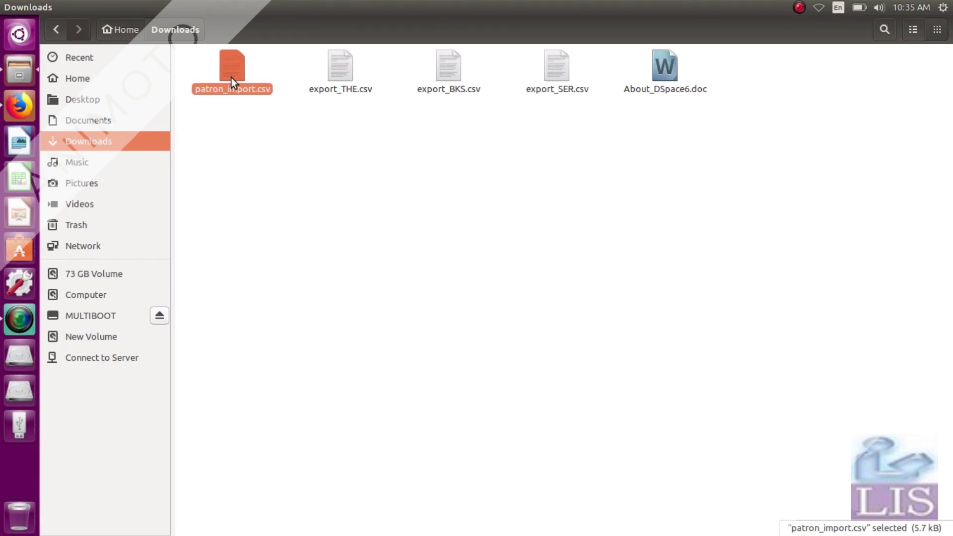
left_click(256, 174)
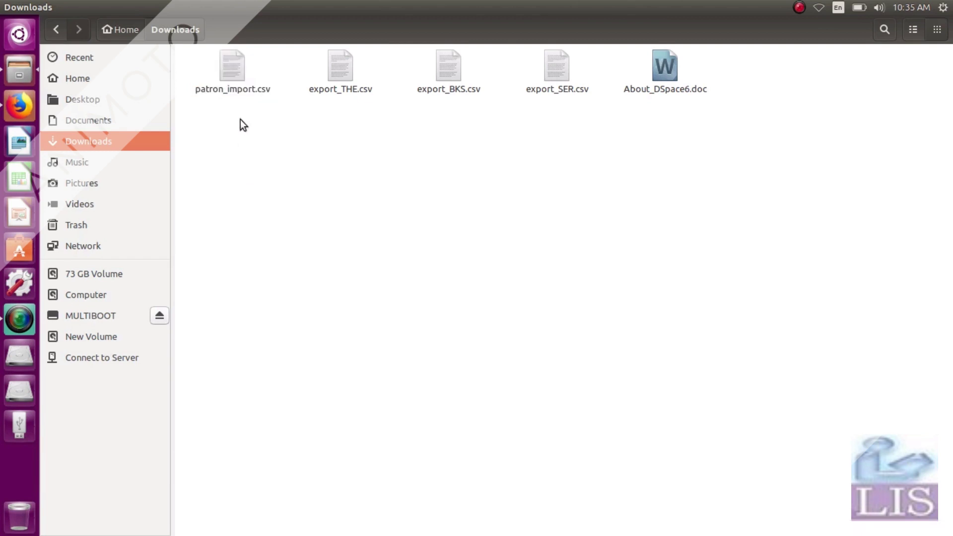
left_click(231, 70)
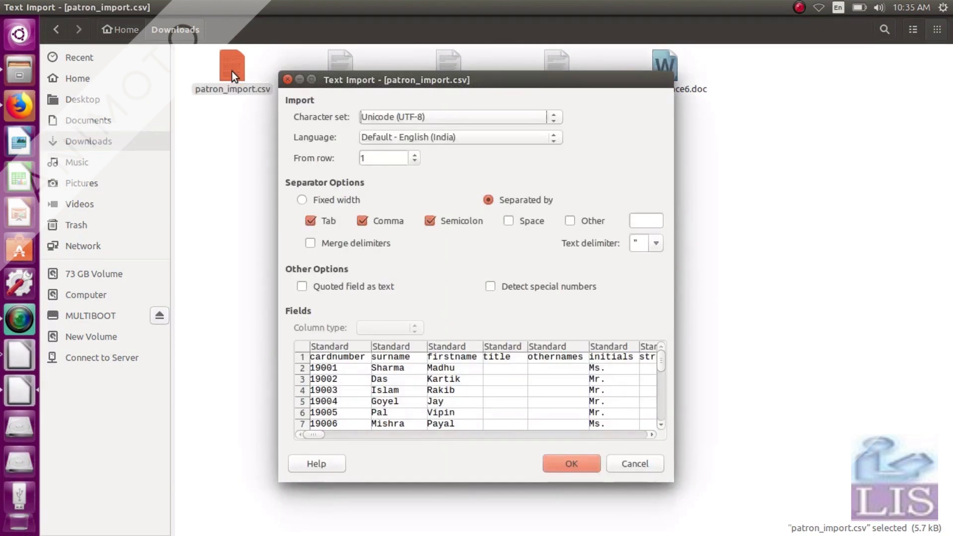
left_click(570, 463)
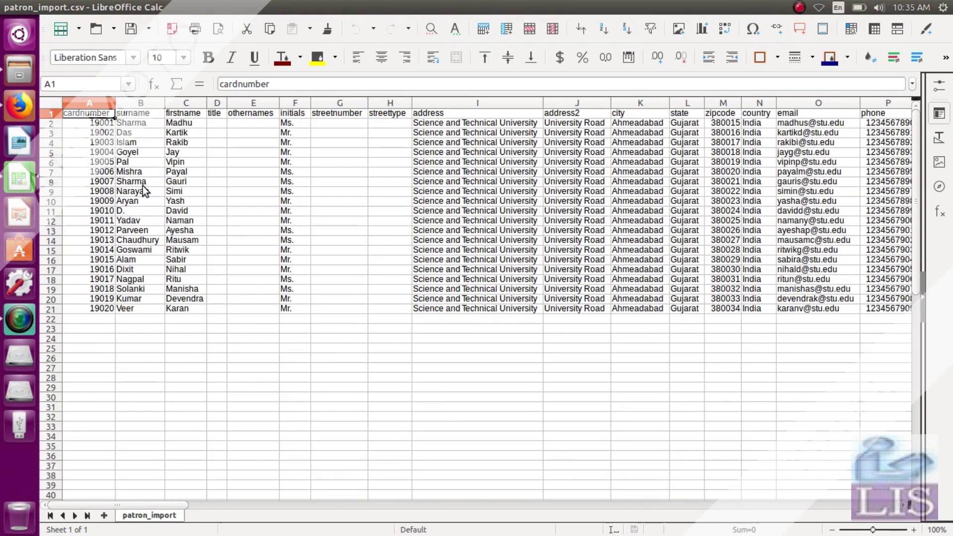
- Examine the header row of the patron sheet, starting with the cardnumber, surname and firstname columns
left_click(52, 114)
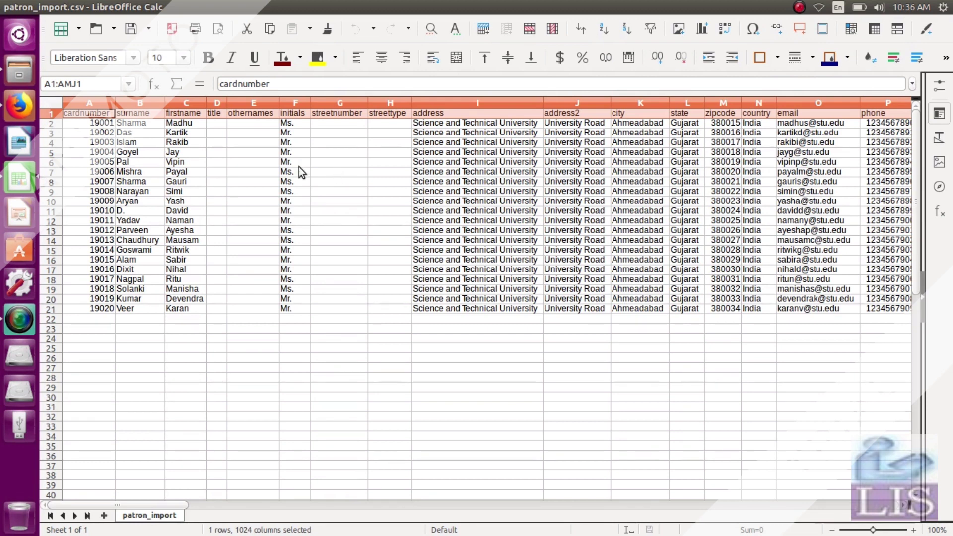
left_click(96, 145)
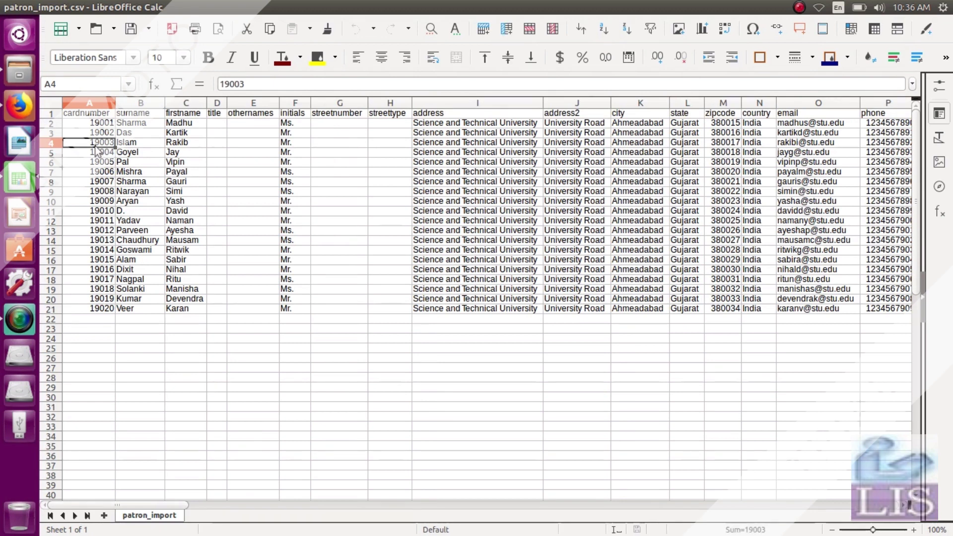
left_click(99, 116)
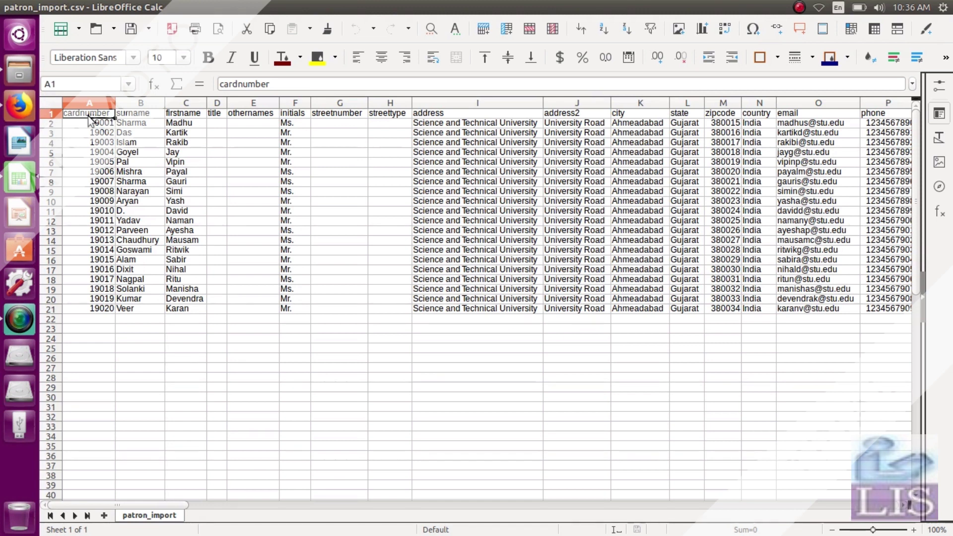
key("Right")
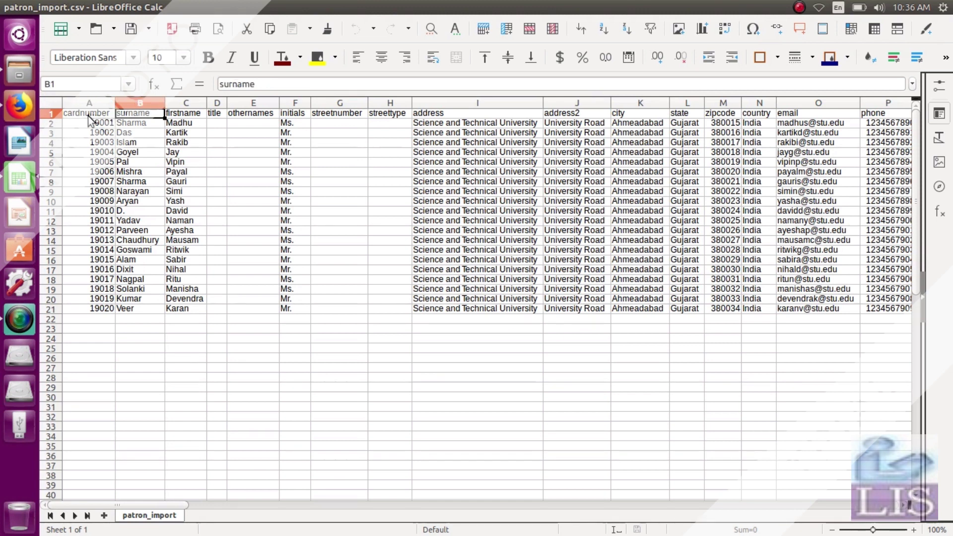
key("Right")
key("Left")
key("Right")
key("Left")
key("Right")
key("Left")
key("Right")
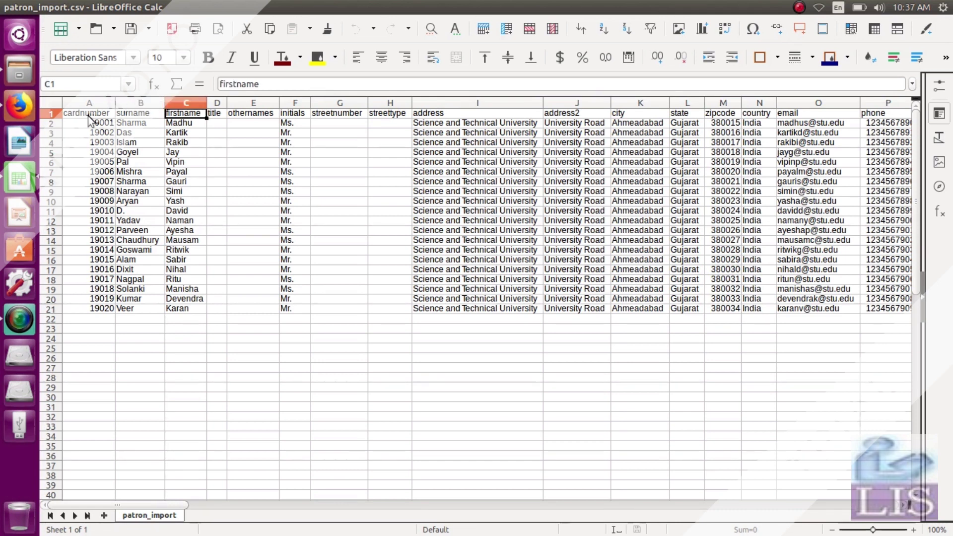
- Examine the header fields one by one from title through the address, zipcode and email columns to phone
key("Right")
key("Right")
key("Right")
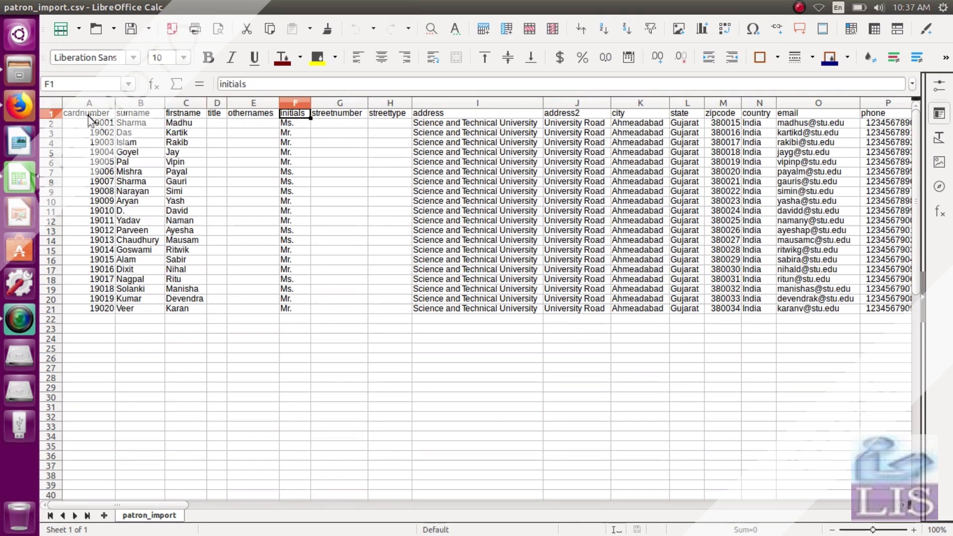
key("Right")
key("Right")
key("Right")
key("Right")
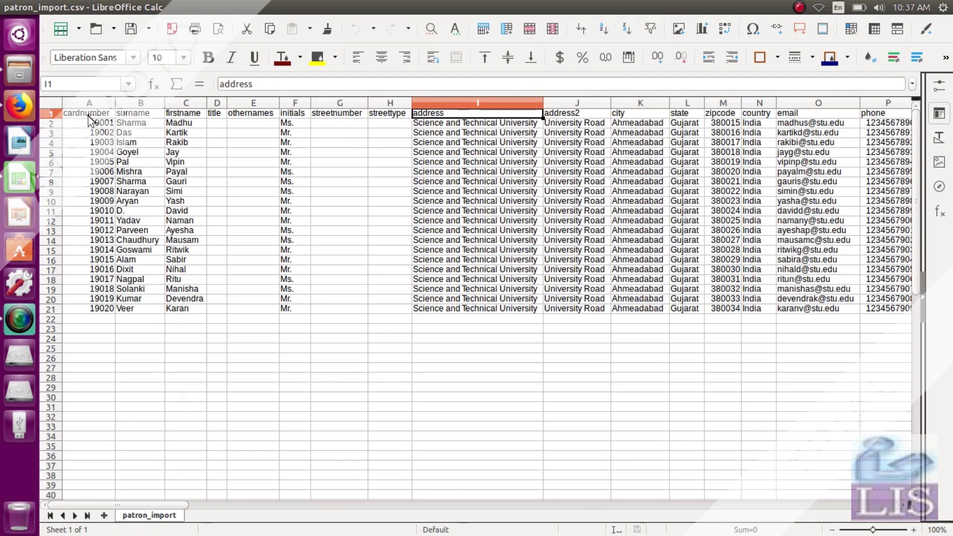
key("Right")
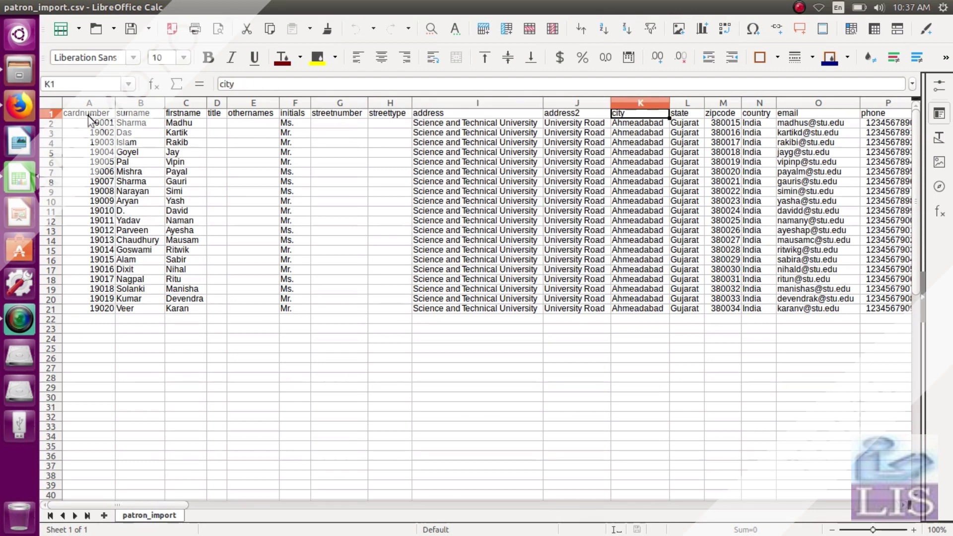
key("Right")
key("Right")
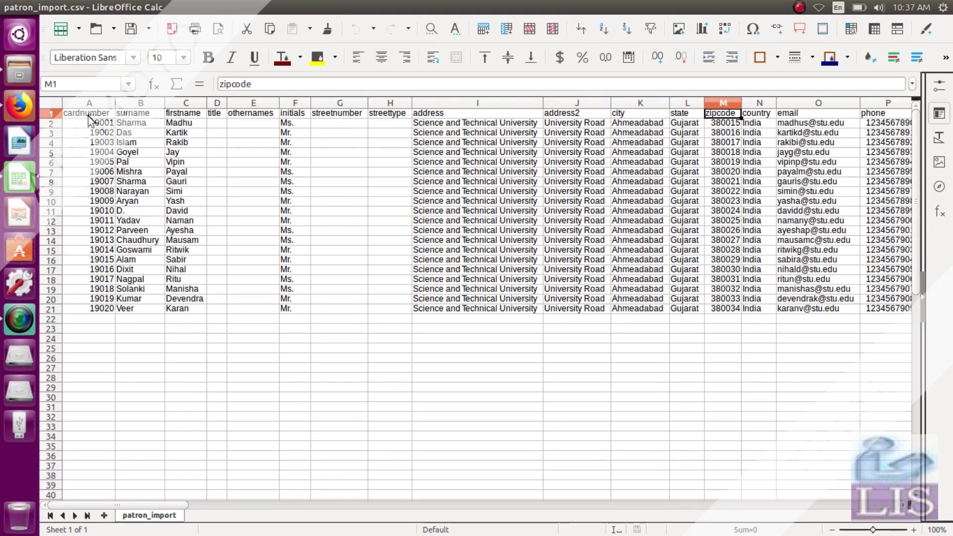
key("Right")
key("Right")
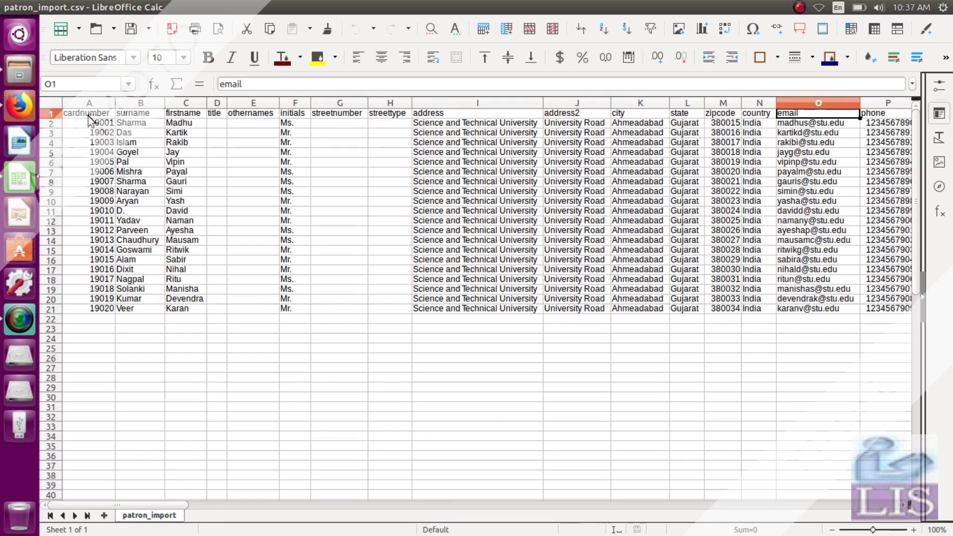
key("Right")
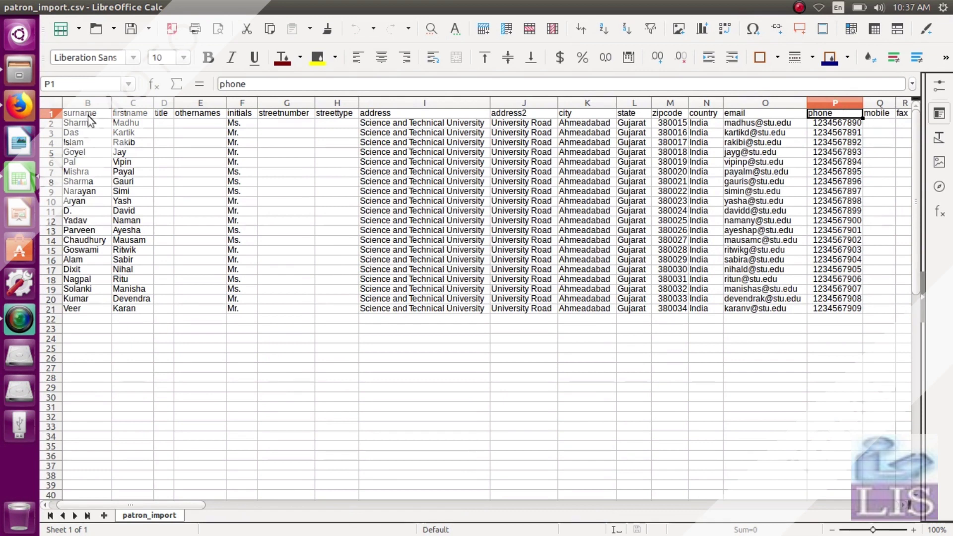
- Examine the remaining contact fields and the dateofbirth and categorycode headers, ending on the branchcode header
key("Left")
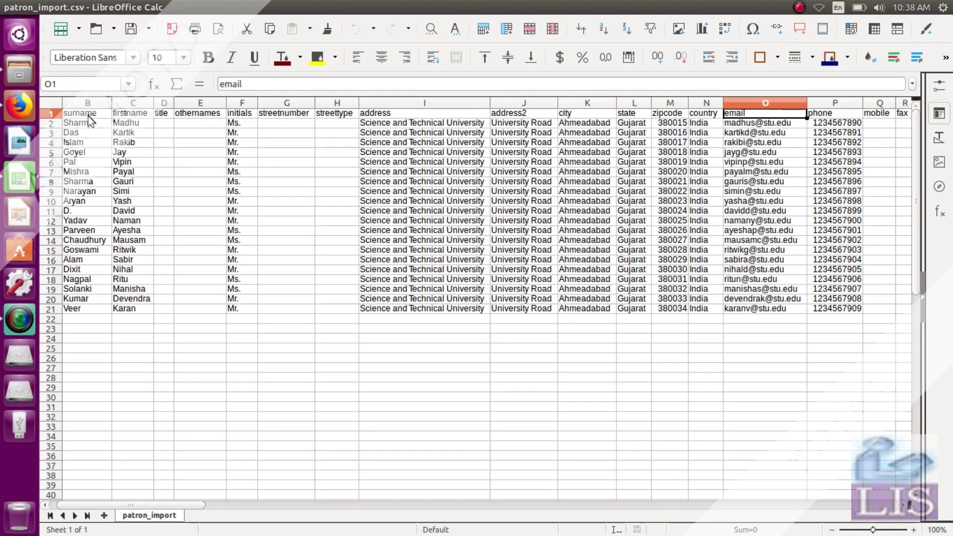
key("Right")
key("Right")
key("Right")
key("Right")
key("Right")
key("Right")
key("Right")
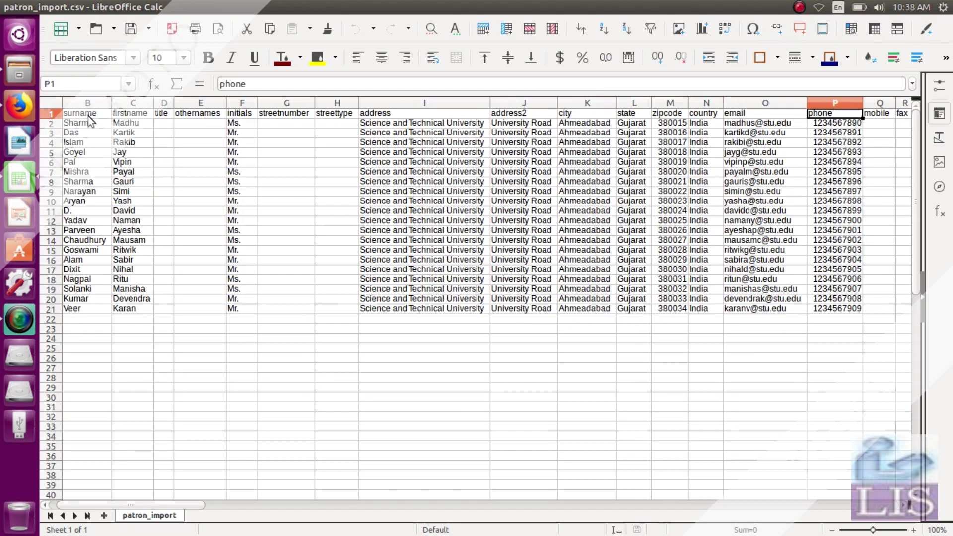
key("Right")
key("Right")
key("Right")
key("Right")
key("Right")
key("Right")
key("Right")
key("Right")
key("Right")
key("Right")
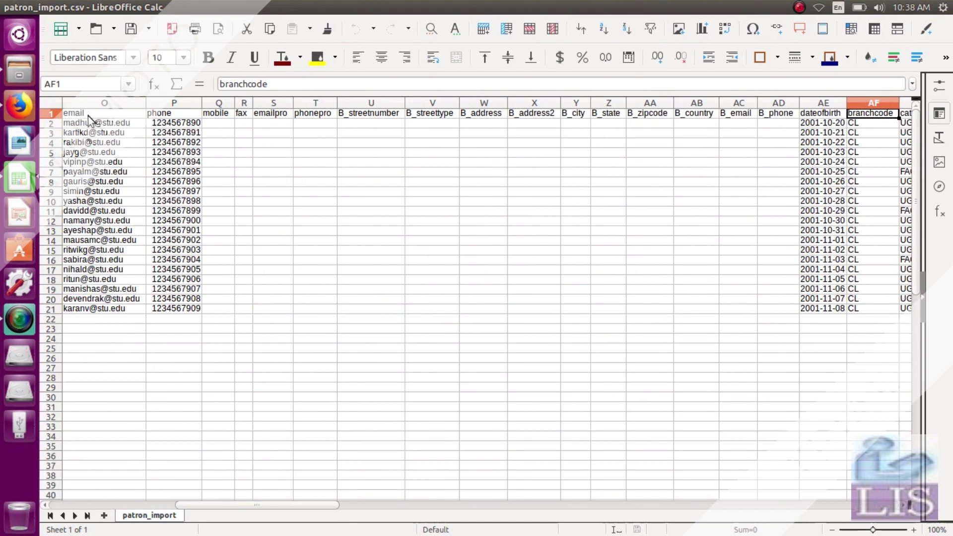
key("Right")
key("Right")
key("Left")
key("Left")
key("Left")
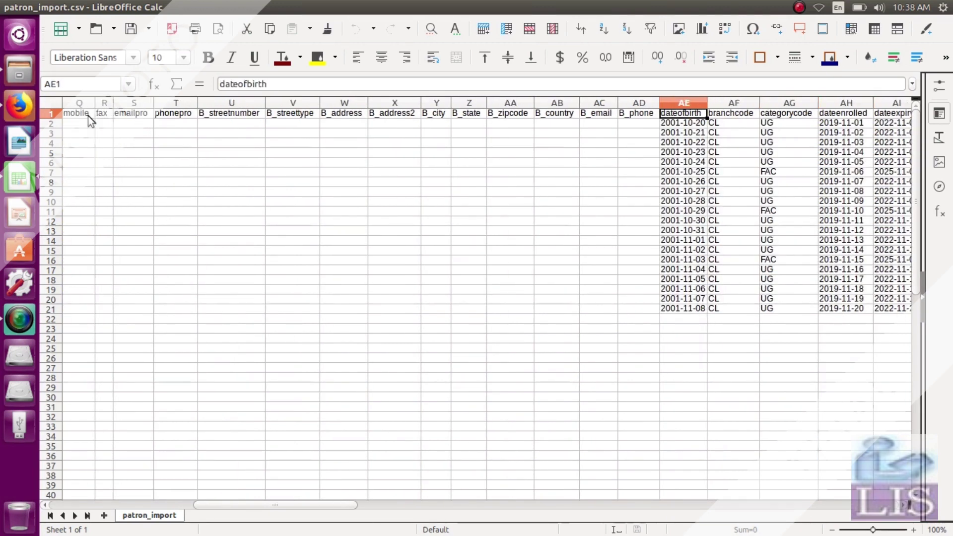
key("Right")
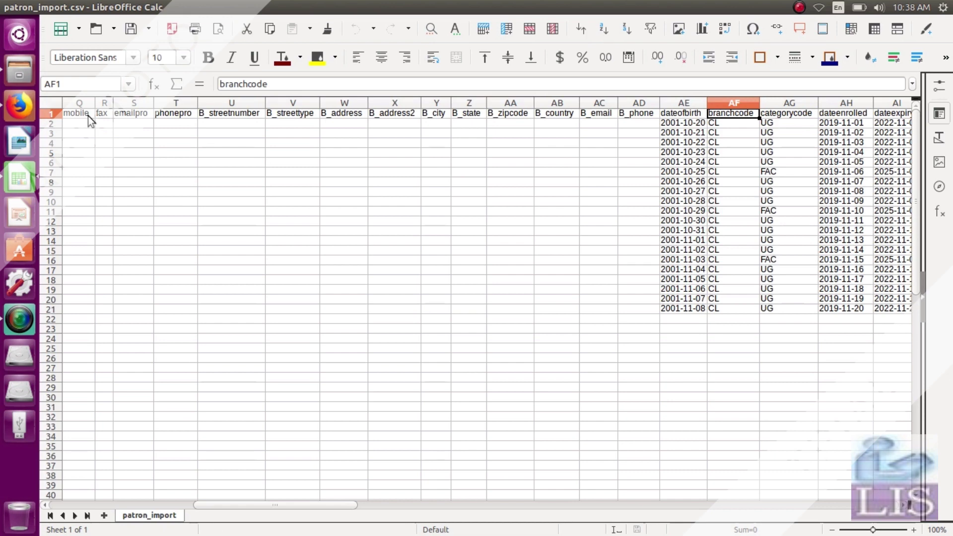
- In Firefox, open Koha administration's Libraries list in a new tab and compare the Central Library code with the Calc sheet's branchcode column
left_click(18, 107)
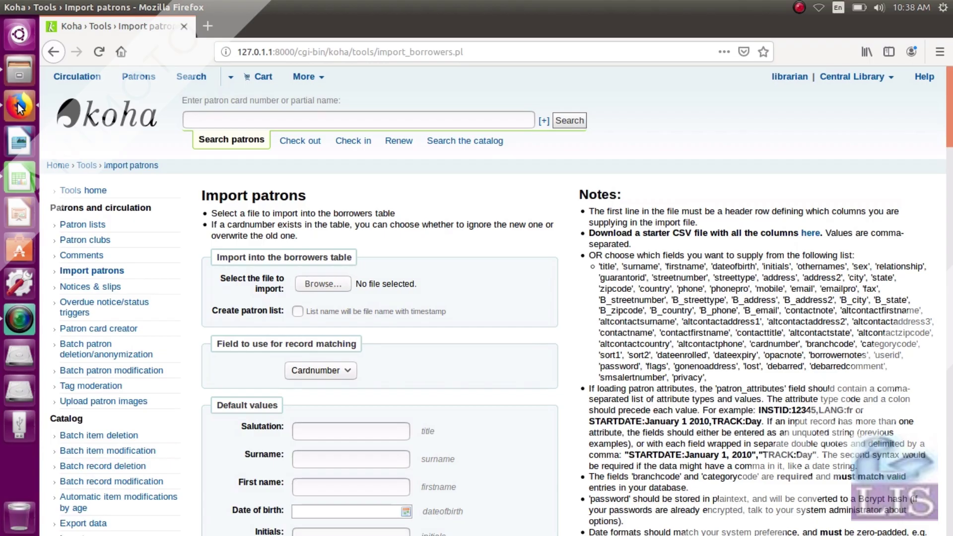
middle_click(135, 123)
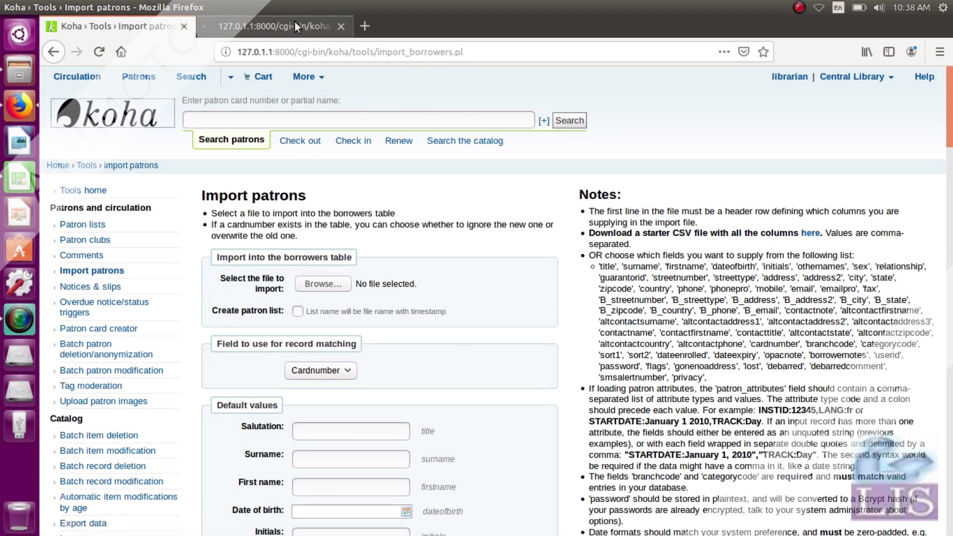
left_click(295, 23)
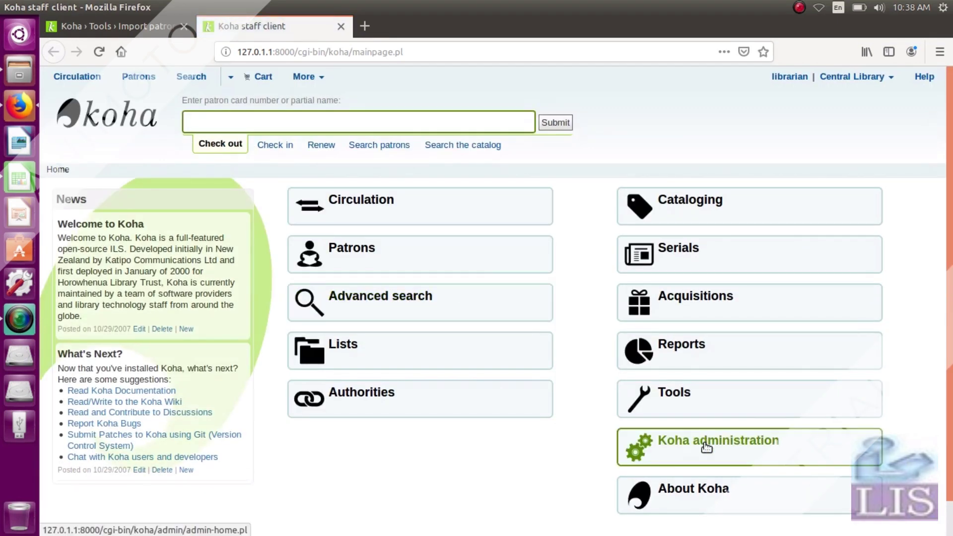
left_click(706, 447)
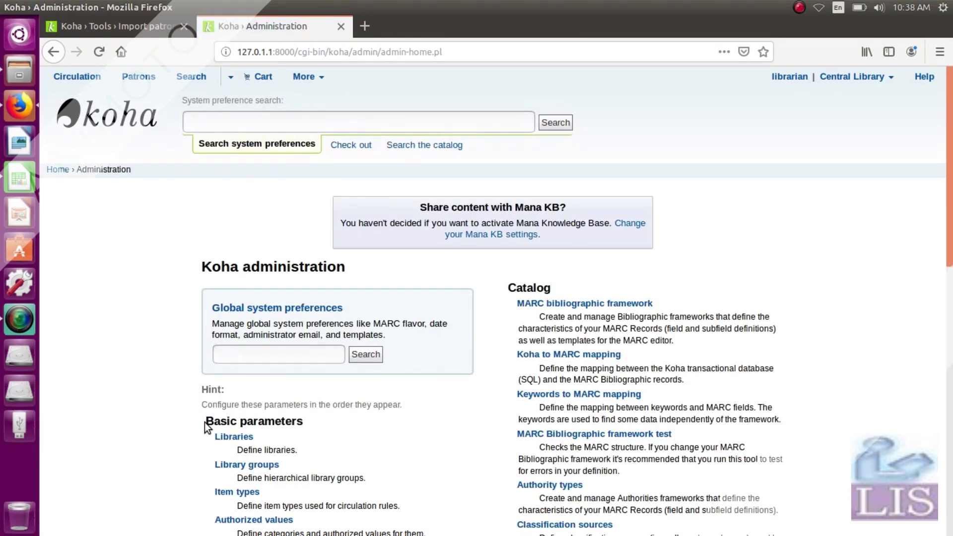
scroll(211, 419, "down", 3)
left_click(237, 359)
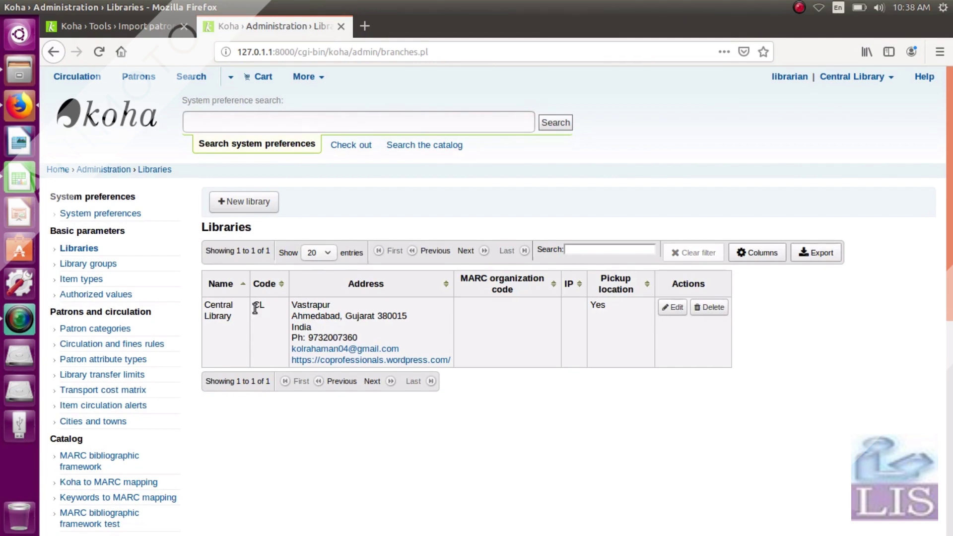
left_click_drag(254, 306, 265, 307)
left_click(7, 181)
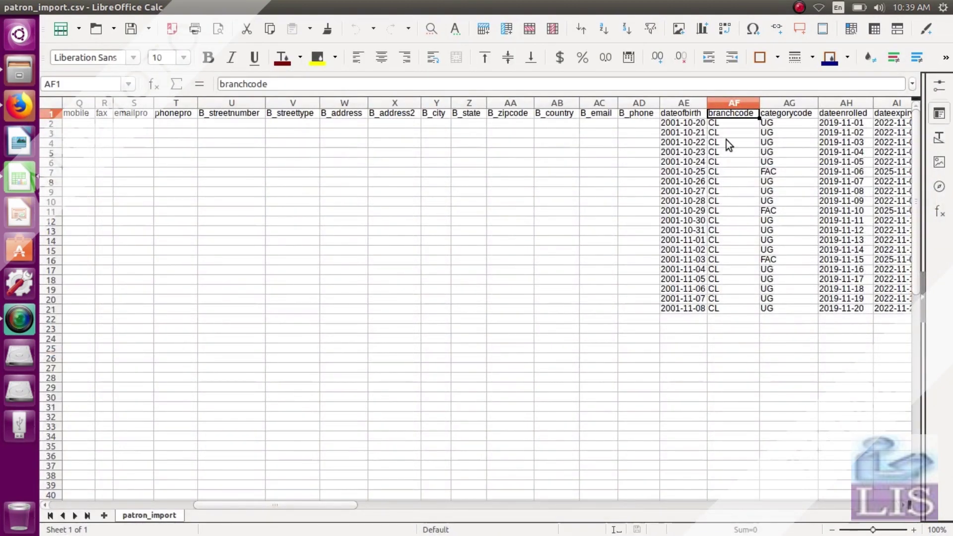
- Select the categorycode header, then open the Patron categories list from Koha administration in Firefox to check its codes
key("Right")
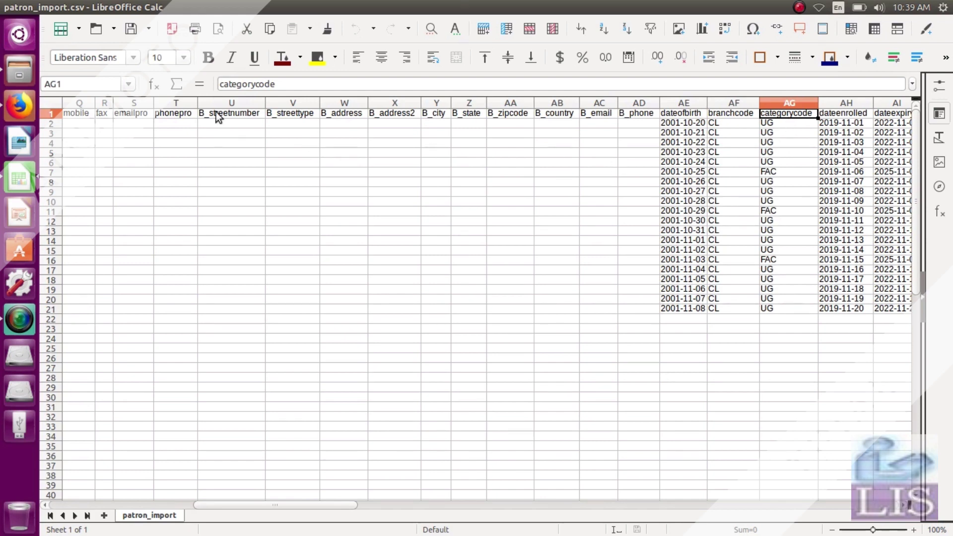
left_click(15, 105)
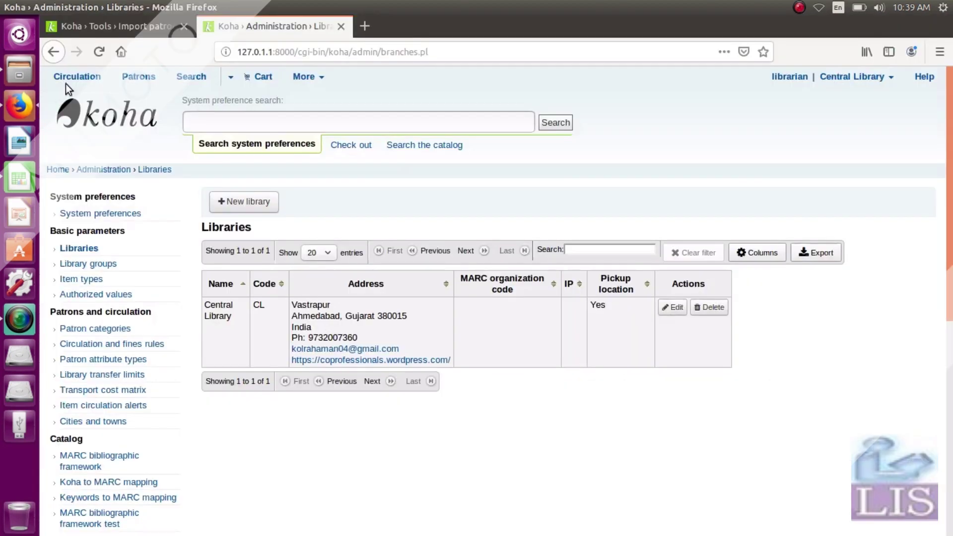
left_click(52, 52)
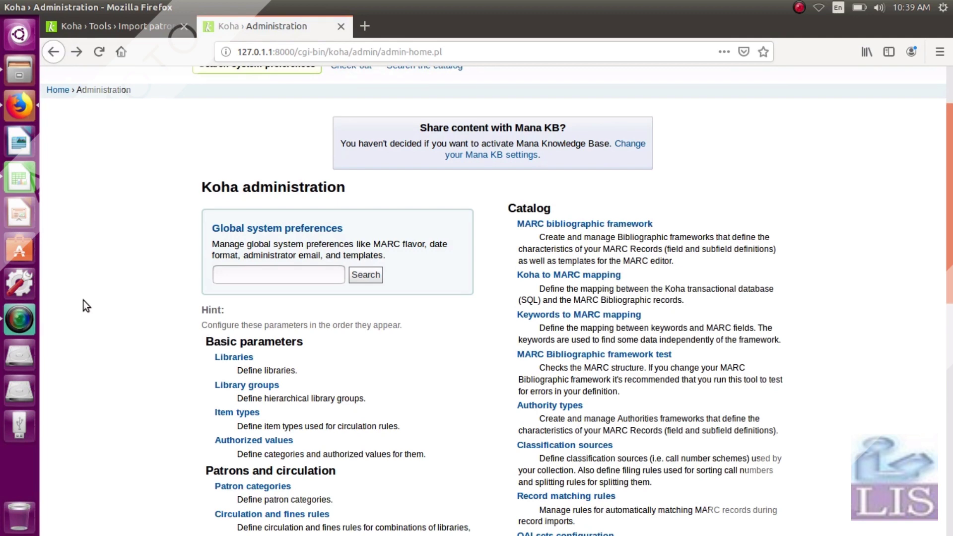
scroll(85, 305, "down", 3)
scroll(84, 300, "down", 1)
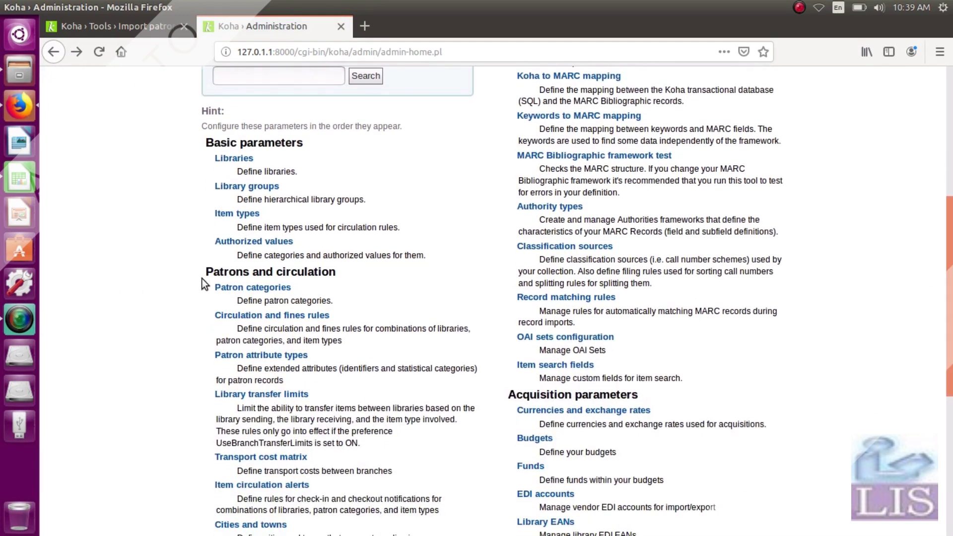
left_click(245, 288)
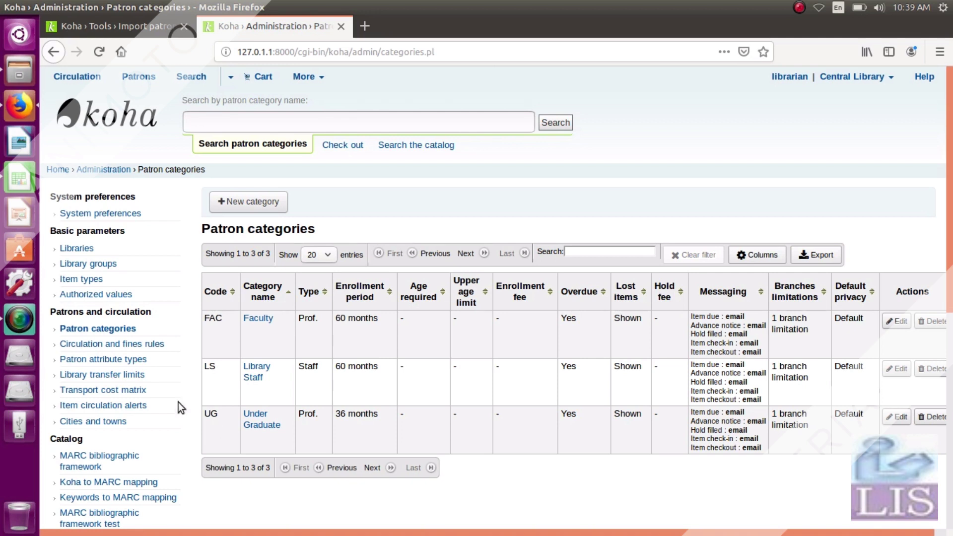
- Switch back to the patron_import sheet in LibreOffice Calc and examine the categorycode, dateenrolled and dateexpiry columns
left_click(19, 177)
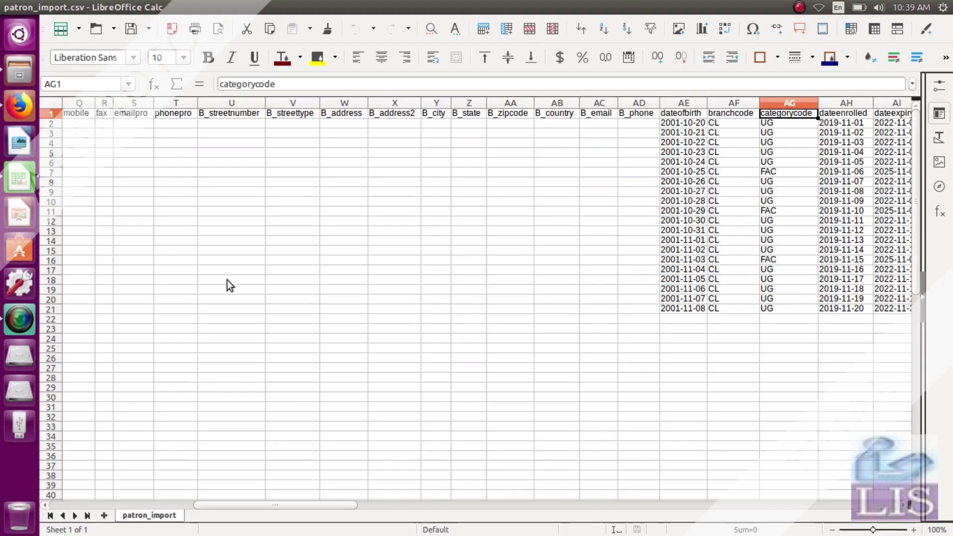
key("Right")
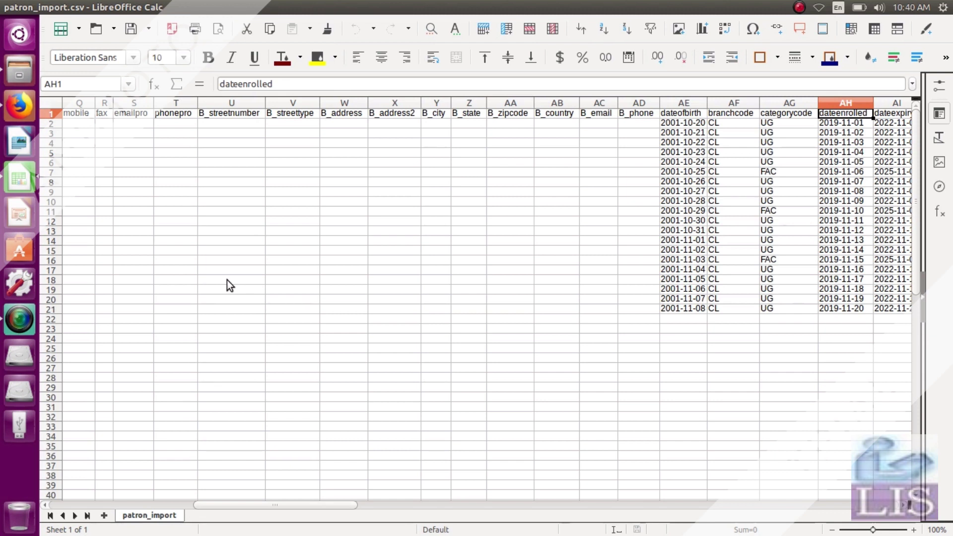
key("Right")
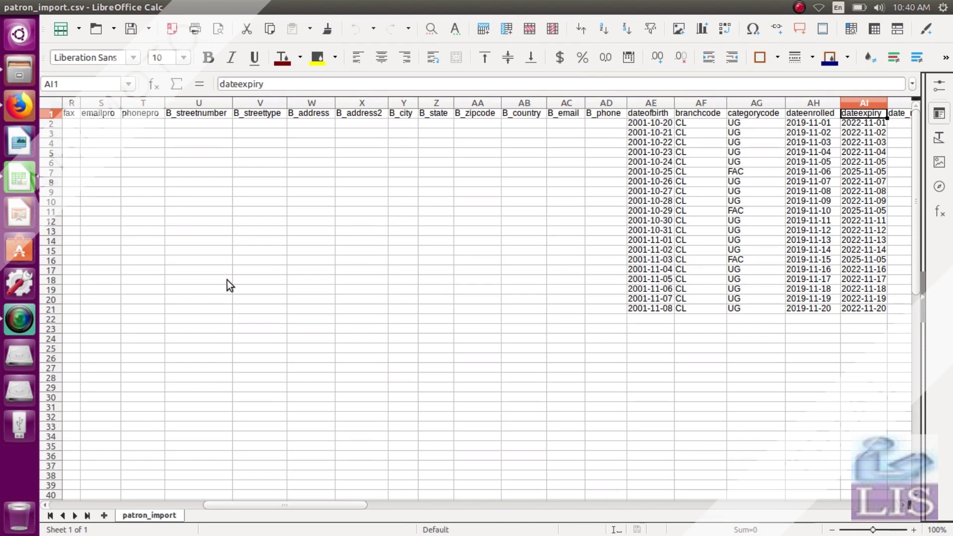
- Select the first dateenrolled value, then switch to Koha's Import patrons page in Firefox and highlight the note on date formats
key("Down")
key("Left")
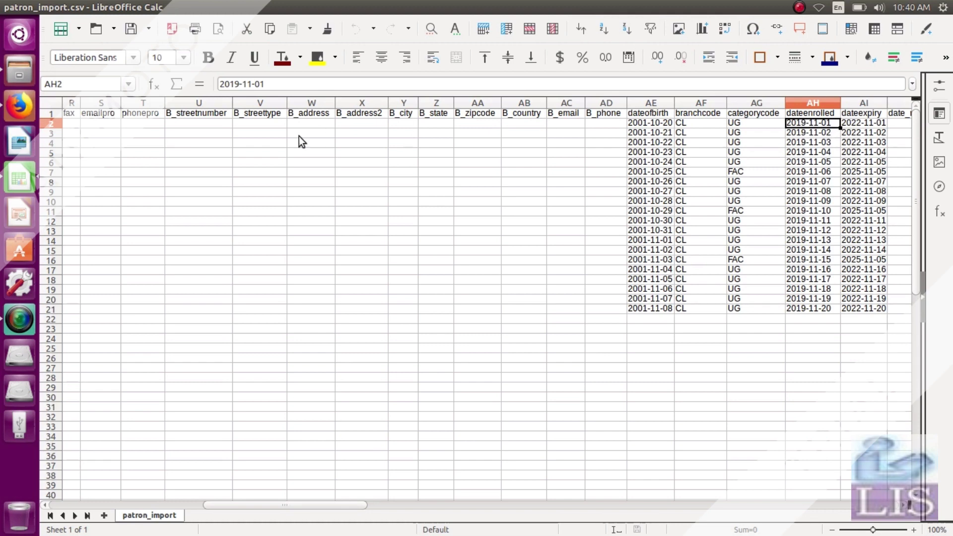
left_click(28, 102)
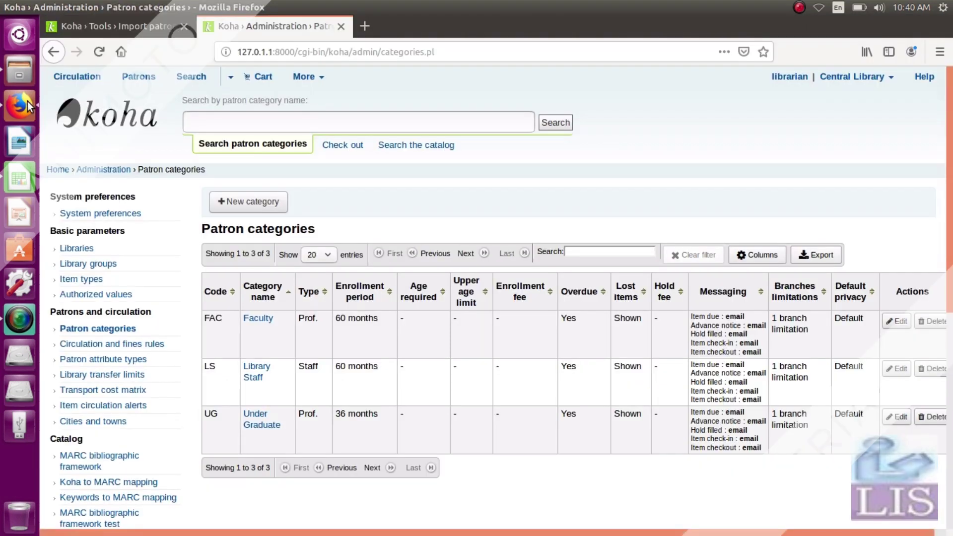
left_click(123, 27)
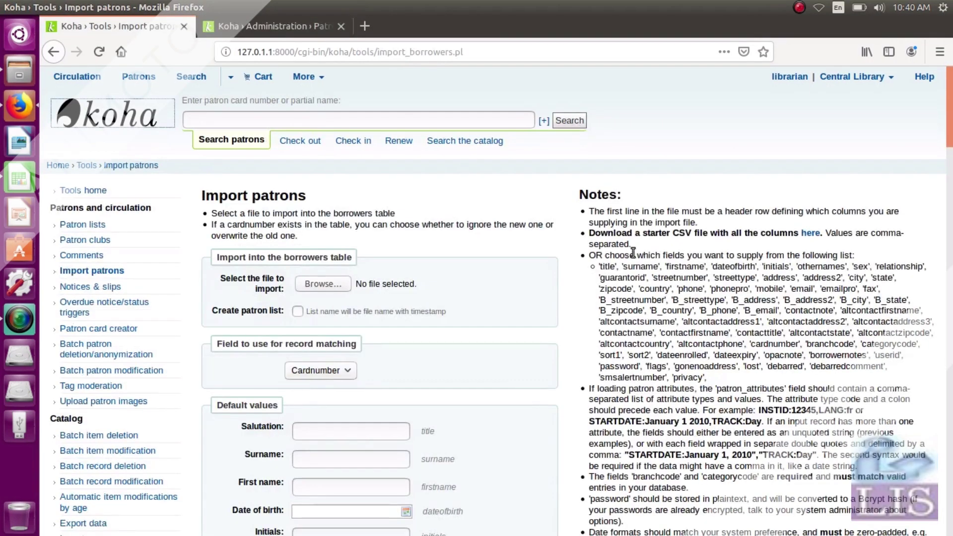
scroll(634, 253, "down", 3)
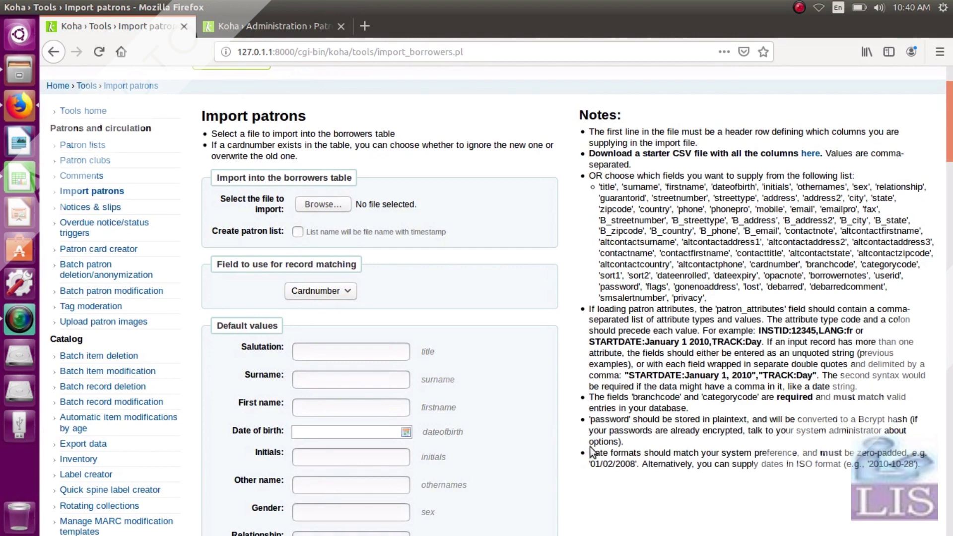
left_click_drag(591, 453, 874, 476)
- Return to the patron_import sheet in LibreOffice Calc and examine the headers from dateenrolled through to password
left_click(20, 177)
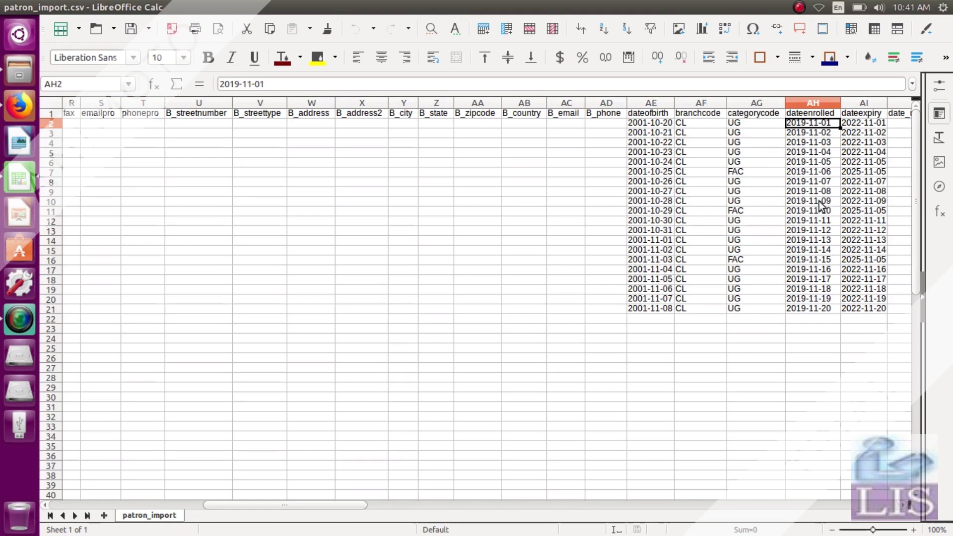
key("Up")
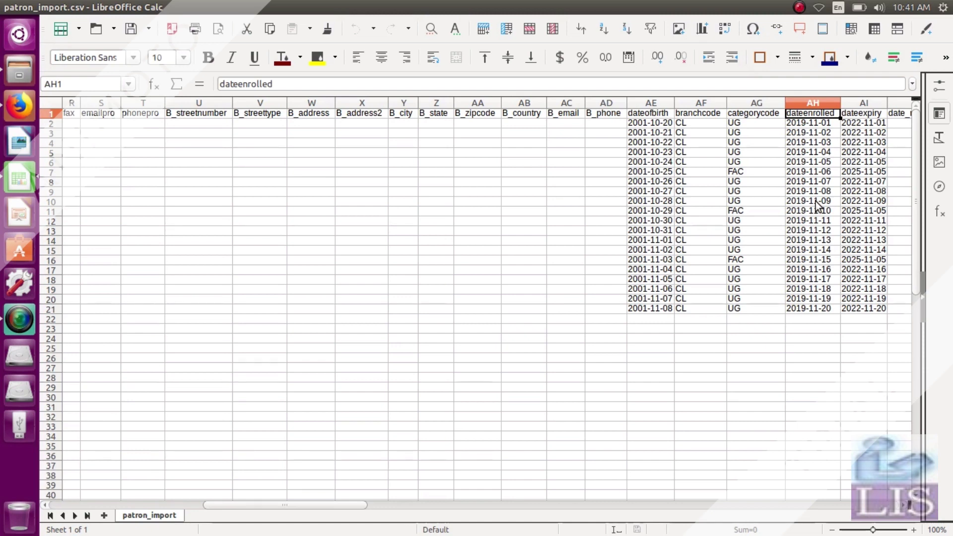
key("Right")
key("Right")
key("Right")
key("Right")
key("Right")
key("Right")
key("Right")
key("Right")
key("Right")
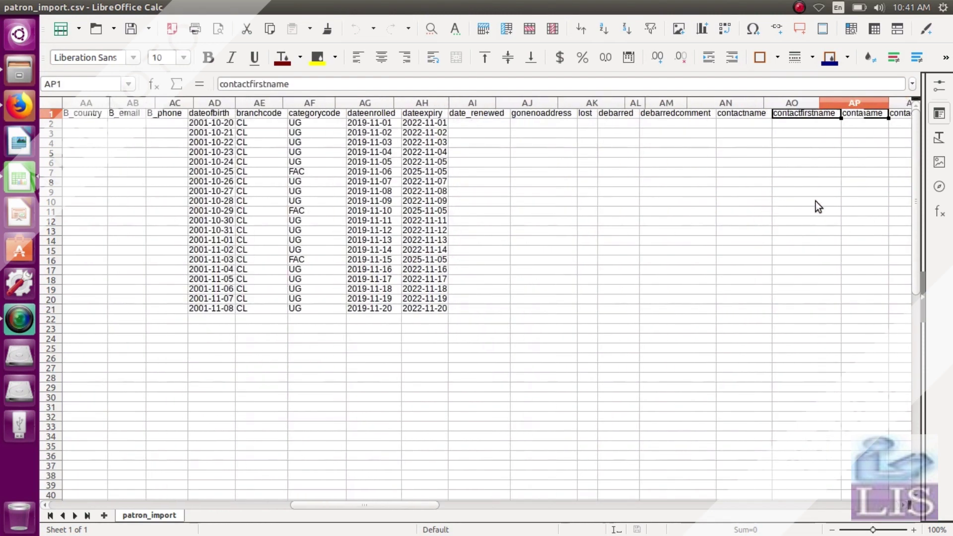
key("Right")
key("Right")
key("Right")
key("Right")
key("Right")
key("Right")
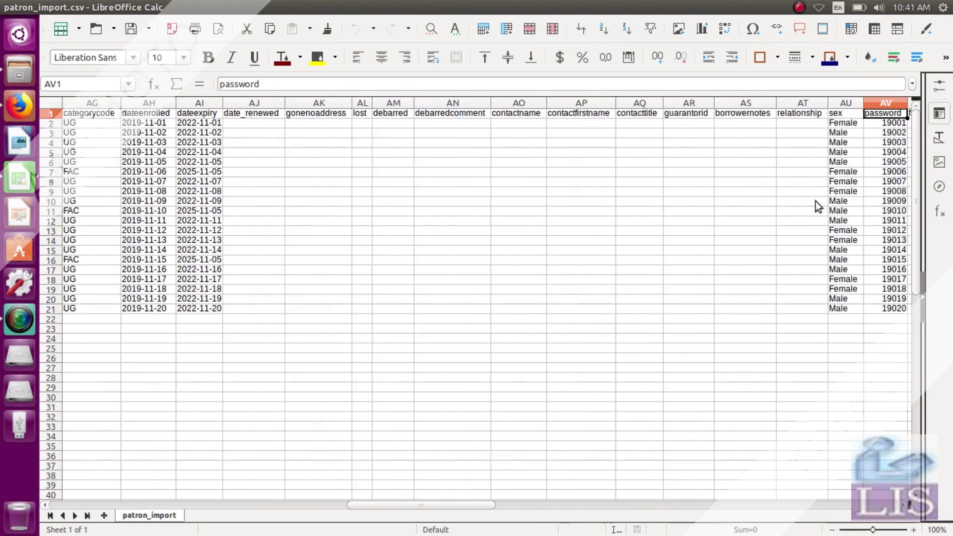
- Examine the sex, password, flags and userid columns, ending on the password header
key("Left")
key("Left")
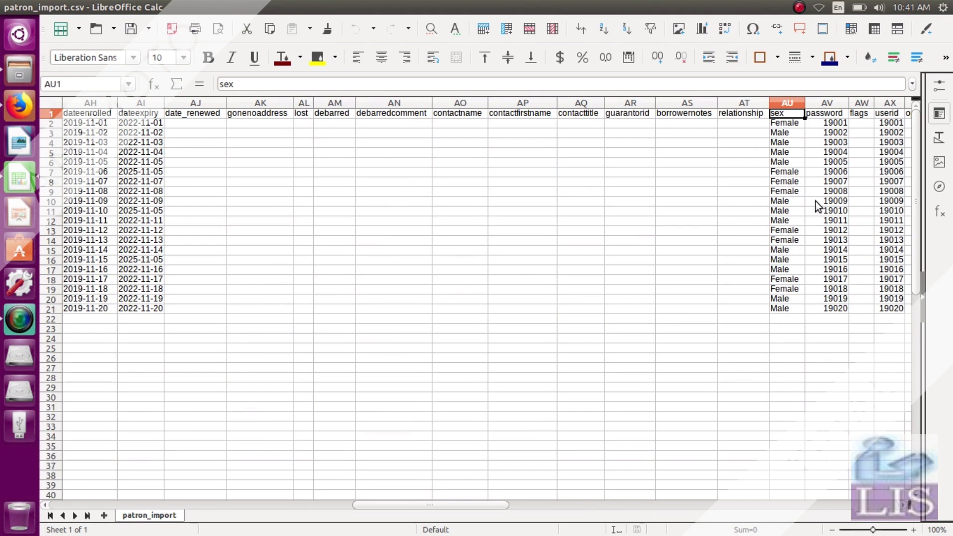
key("Right")
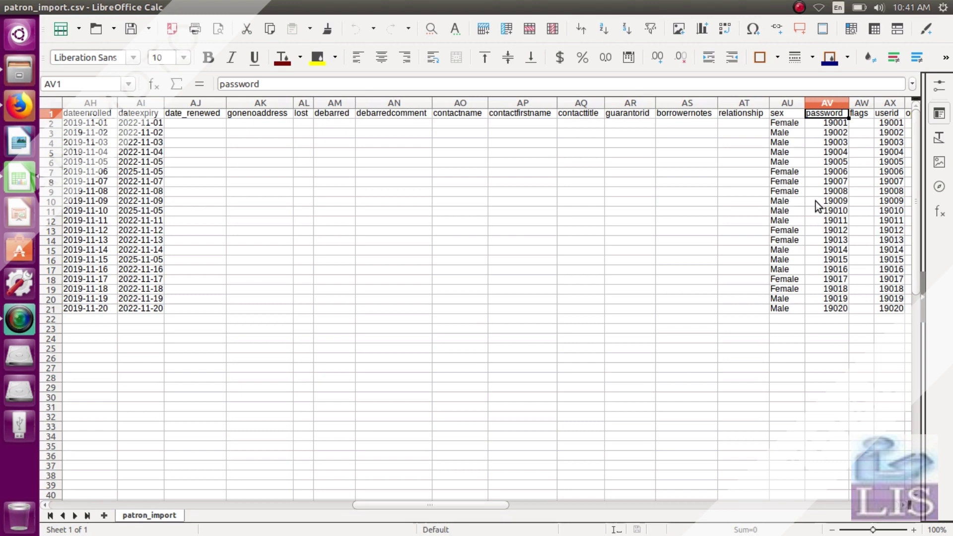
key("Right")
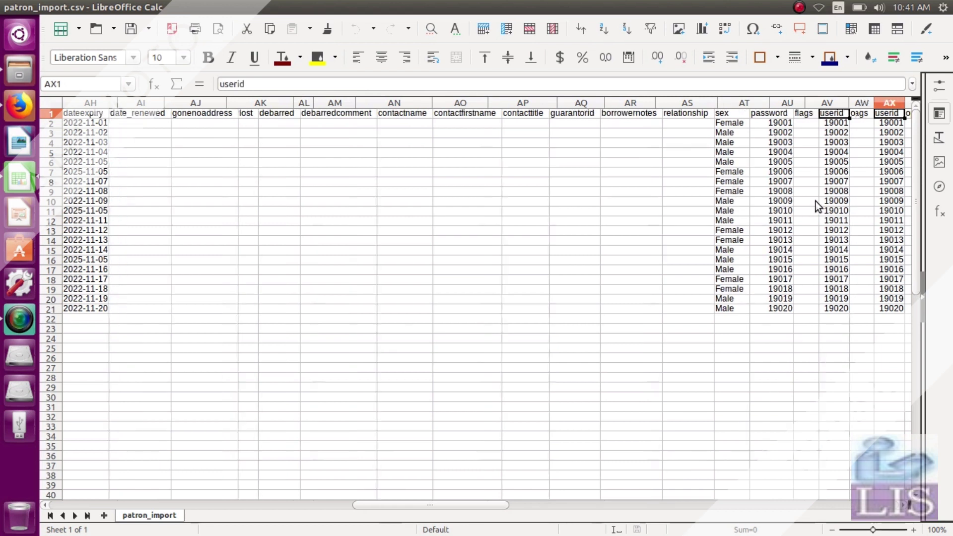
key("Right")
key("Left")
key("Left")
key("Left")
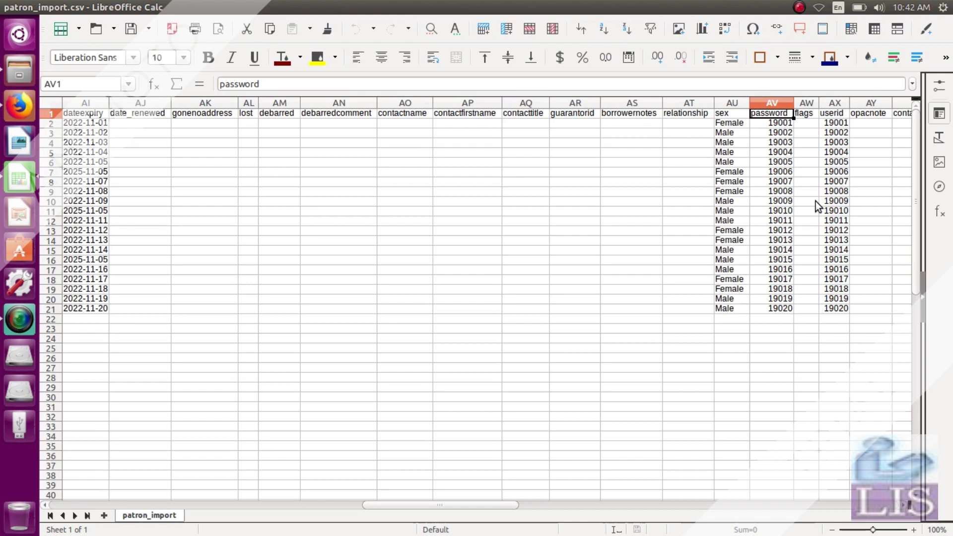
- Examine the remaining headers from flags through patron_attributes, and return to cell A1
key("Right")
key("Right")
key("Right")
key("Right")
key("Right")
key("Right")
key("Right")
key("Right")
key("Right")
key("Right")
key("Right")
key("Right")
key("Right")
key("Right")
key("Right")
key("Right")
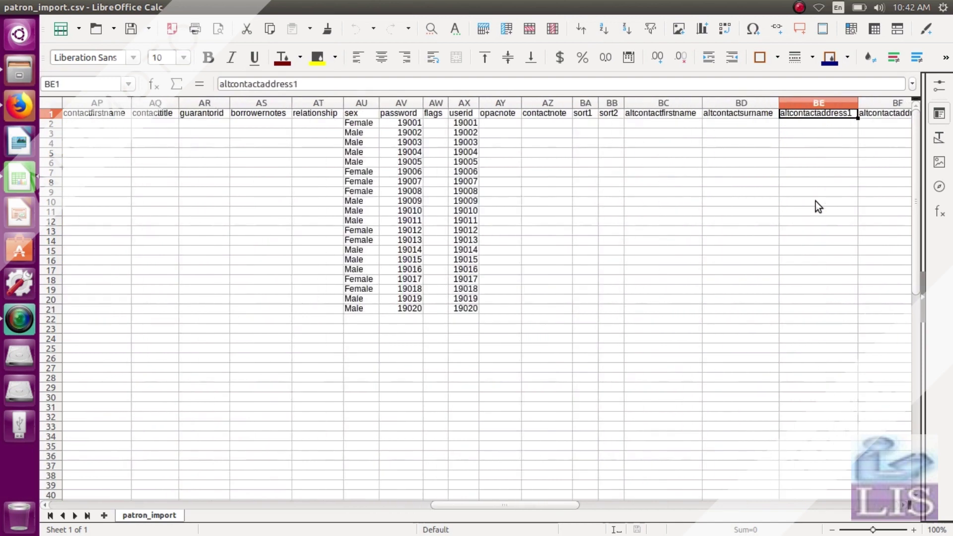
key("Right")
key("Right")
key("Right")
key("Right")
key("Right")
key("Right")
key("Right")
key("Right")
key("Right")
key("Right")
key("Right")
key("Right")
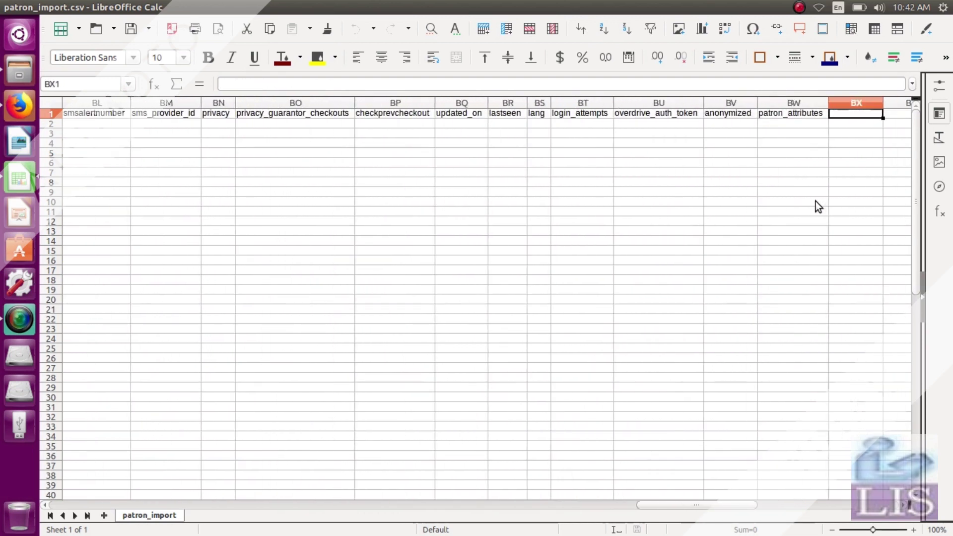
key("Left")
key("Left")
key("ctrl+Home")
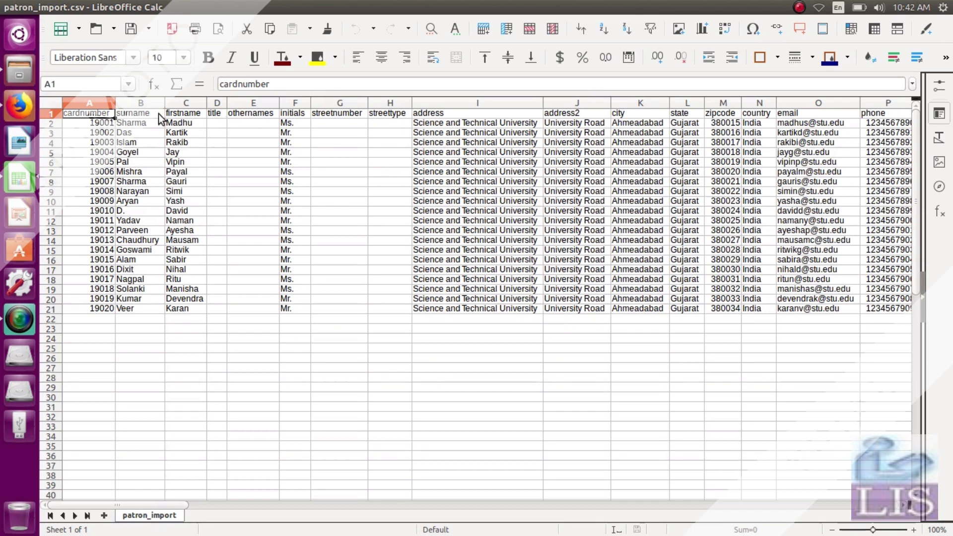
- Open Save As for the sheet, look up the Text CSV (.csv) format among the file types, and cancel the dialog
left_click(149, 31)
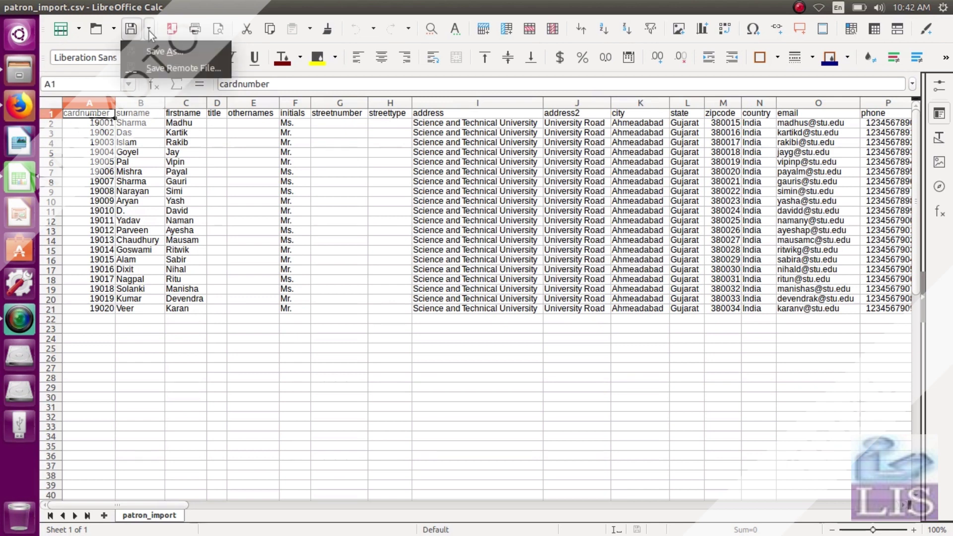
left_click(164, 52)
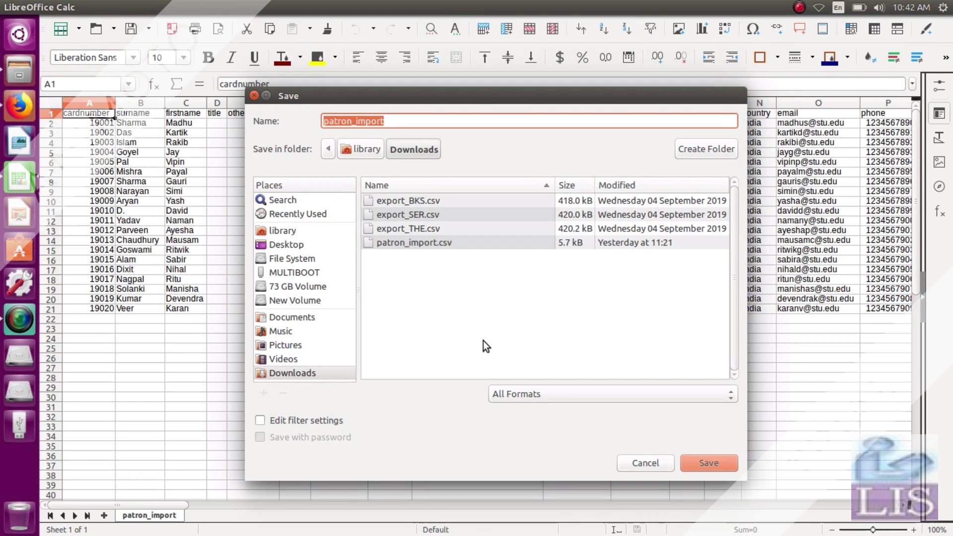
left_click(594, 394)
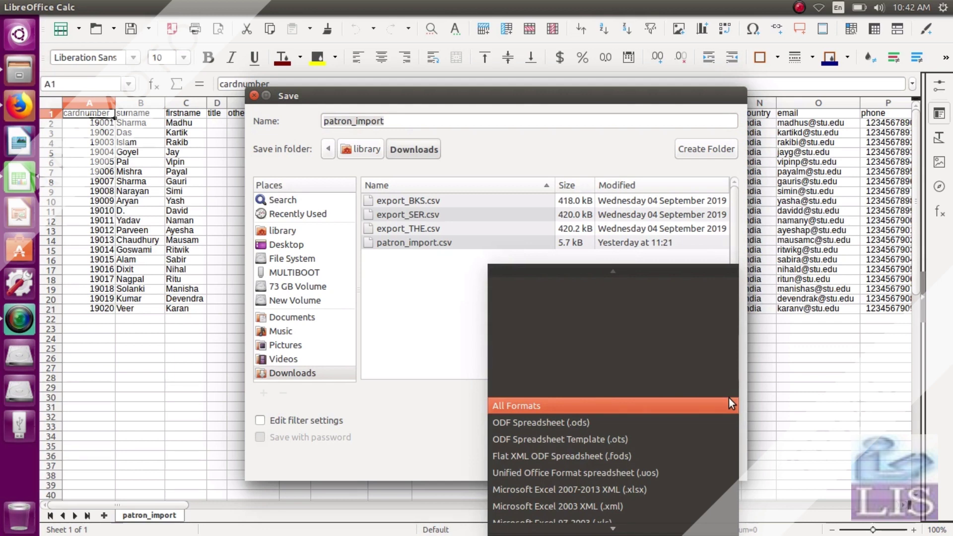
key("Up")
key("Up")
key("Up")
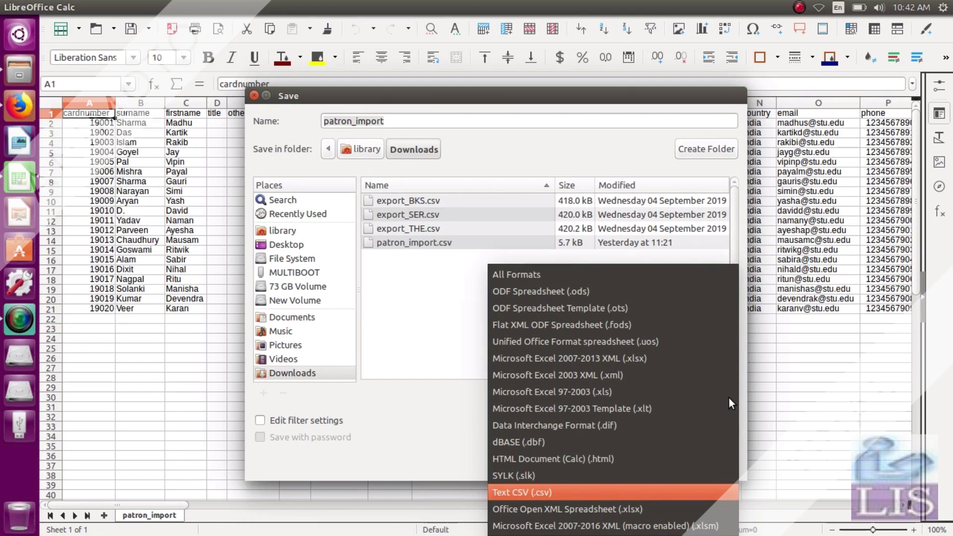
left_click(427, 401)
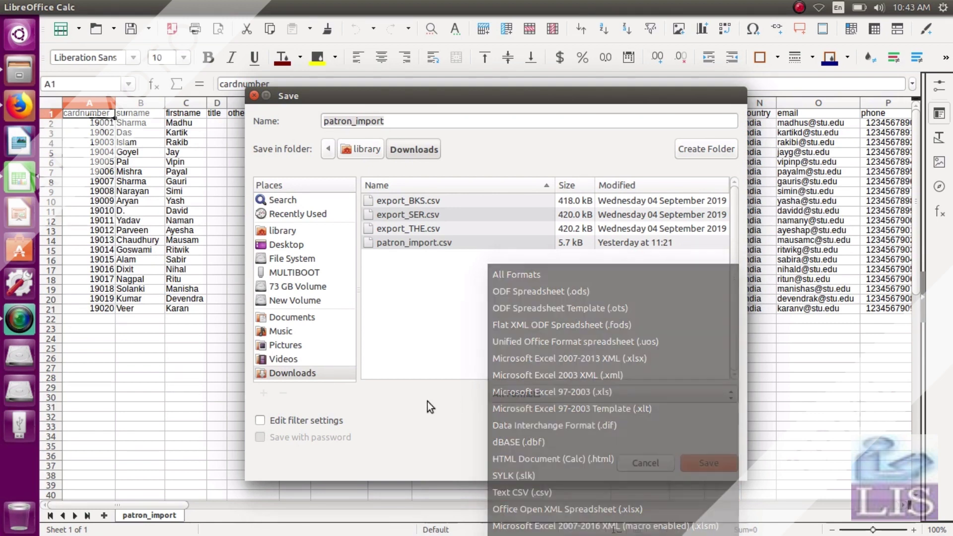
left_click(658, 469)
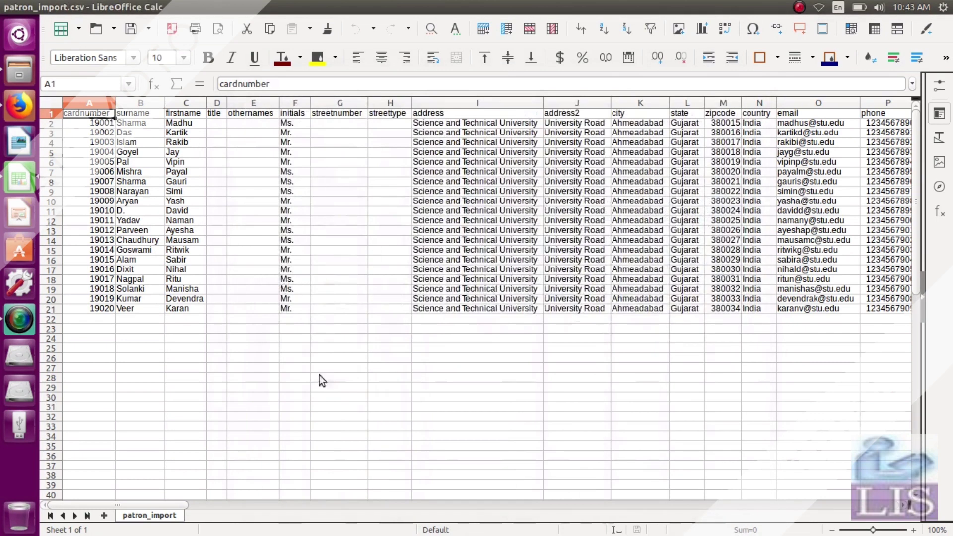
- Check patron_import.csv in the Downloads folder, then switch to Firefox and point out the starter CSV download link
left_click(13, 68)
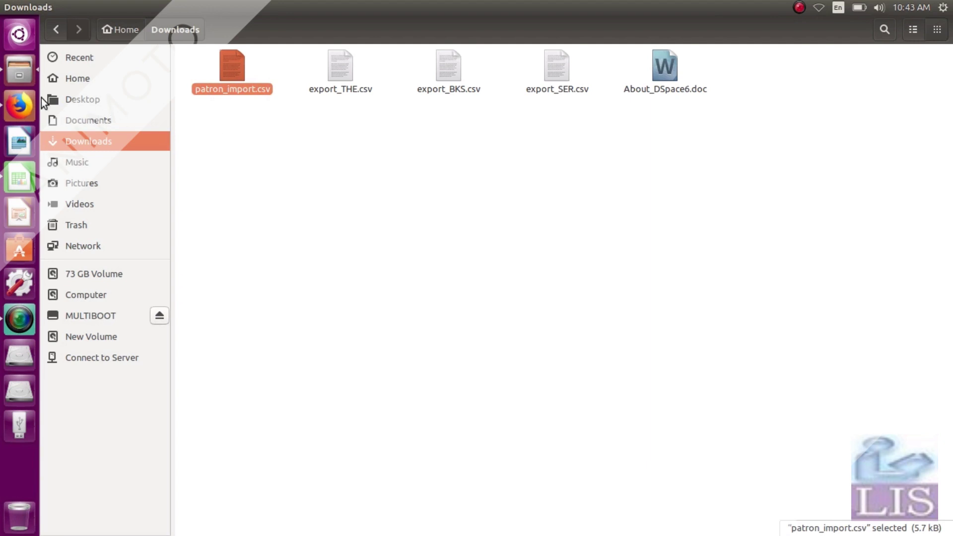
left_click(19, 106)
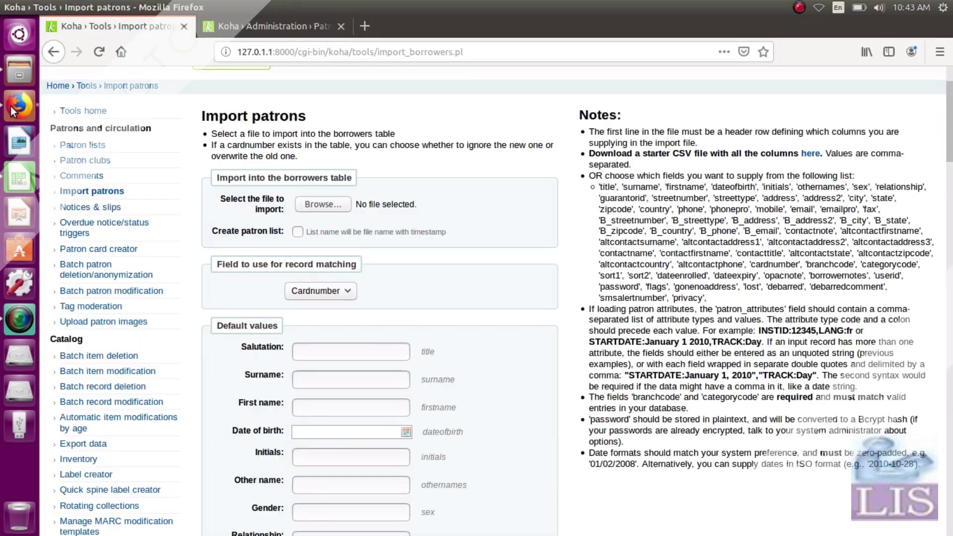
left_click(811, 159)
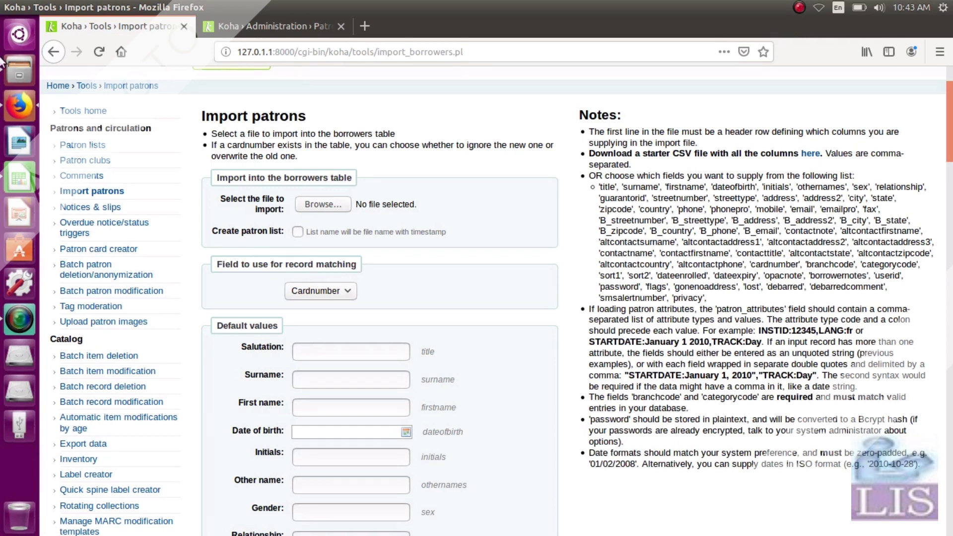
- Close the patron_import.csv sheet in LibreOffice Calc and bring up the Downloads folder in the file manager
left_click(23, 172)
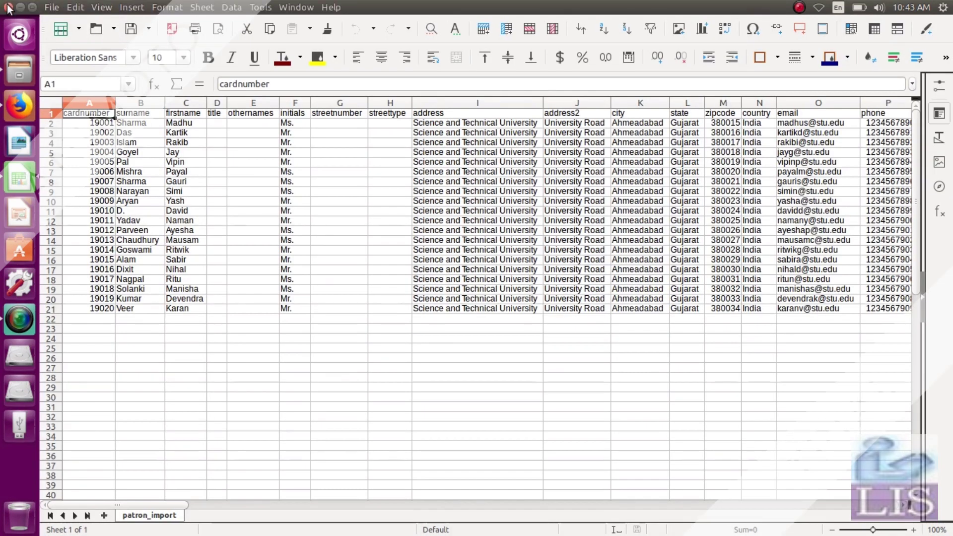
left_click(9, 7)
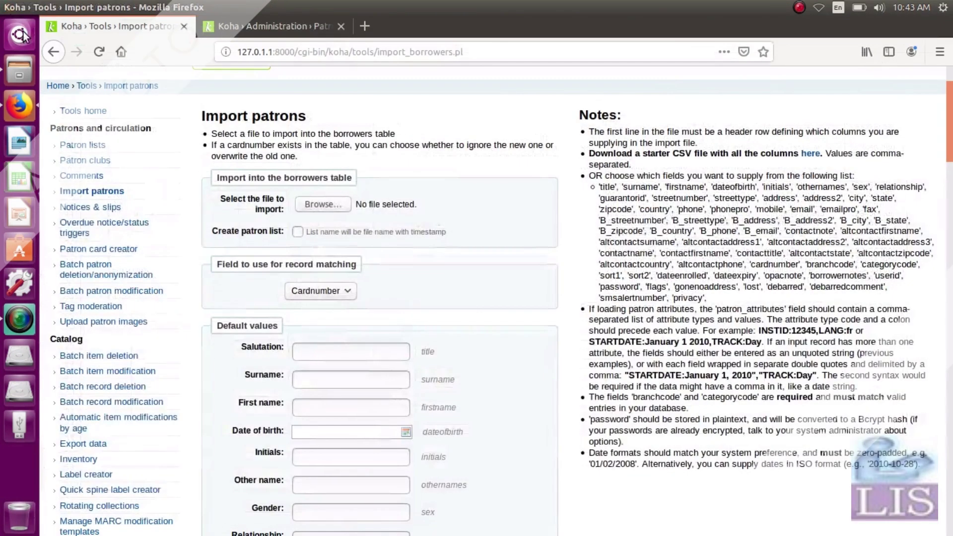
left_click(20, 66)
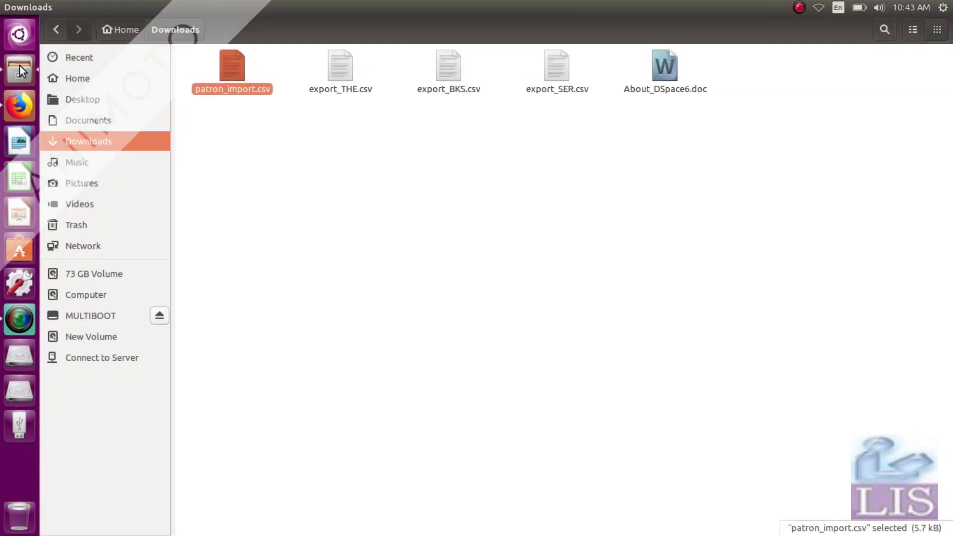
- Switch back to Koha's Import patrons page in Firefox and choose patron_import.csv from Downloads as the file to import
left_click(31, 94)
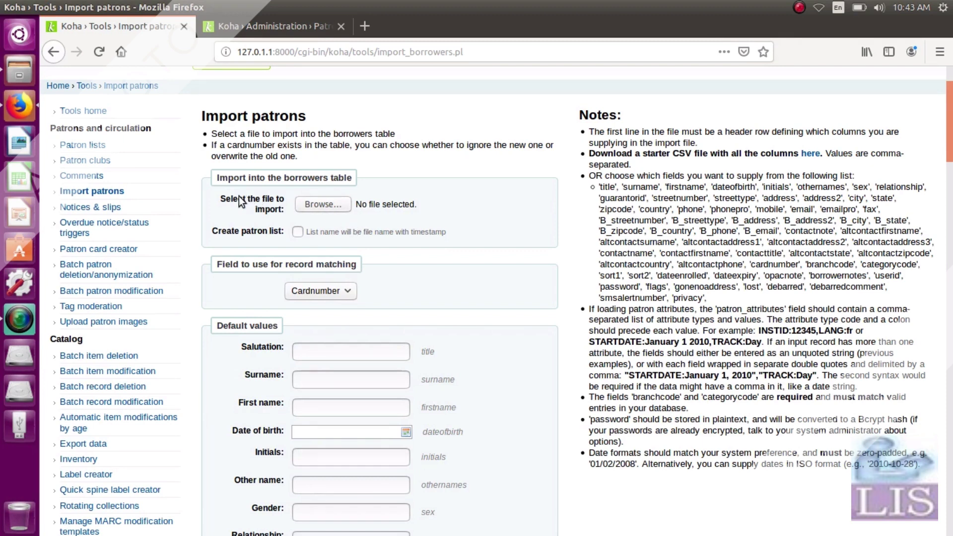
left_click(321, 210)
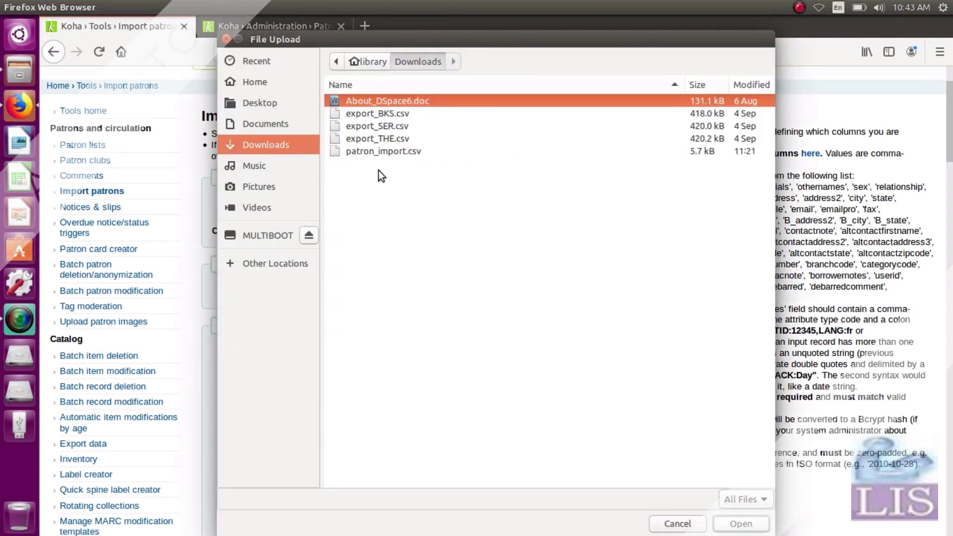
left_click(389, 153)
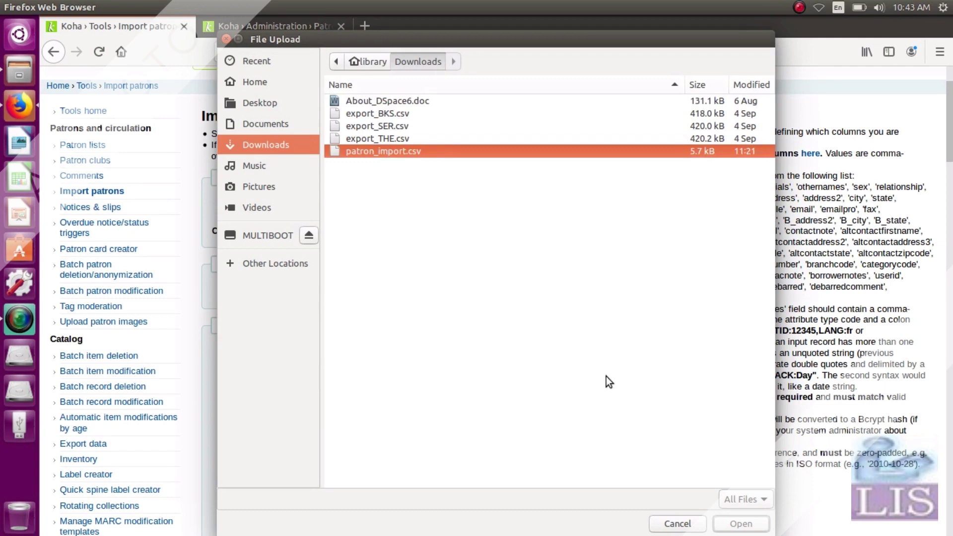
left_click(762, 525)
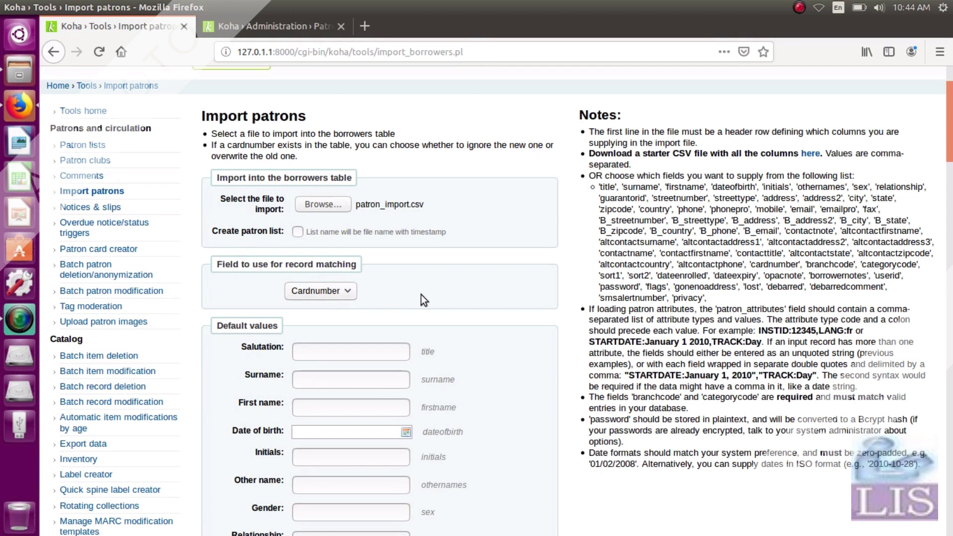
- Import patron_import.csv with blank default values, ignoring records that match existing patrons and replacing only included patron attributes
scroll(419, 309, "down", 5)
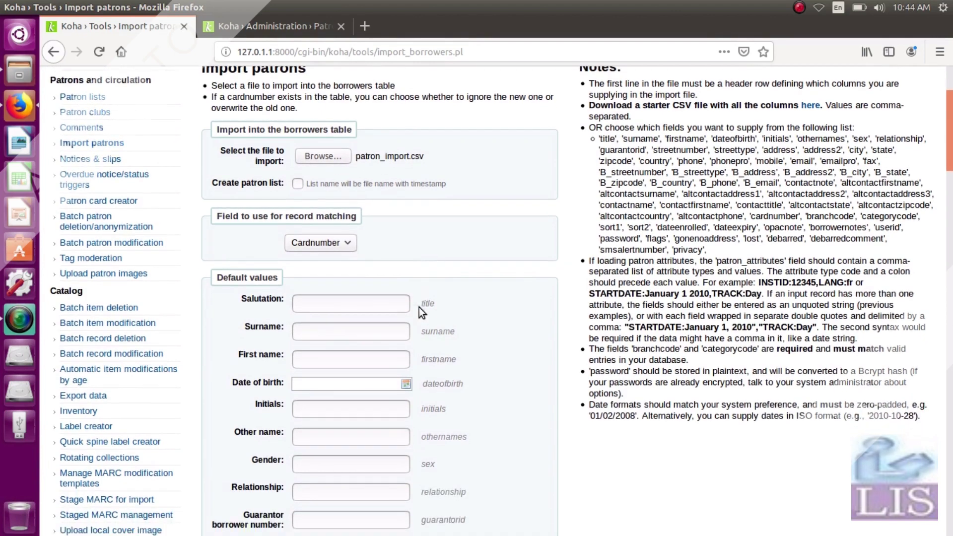
scroll(419, 309, "down", 8)
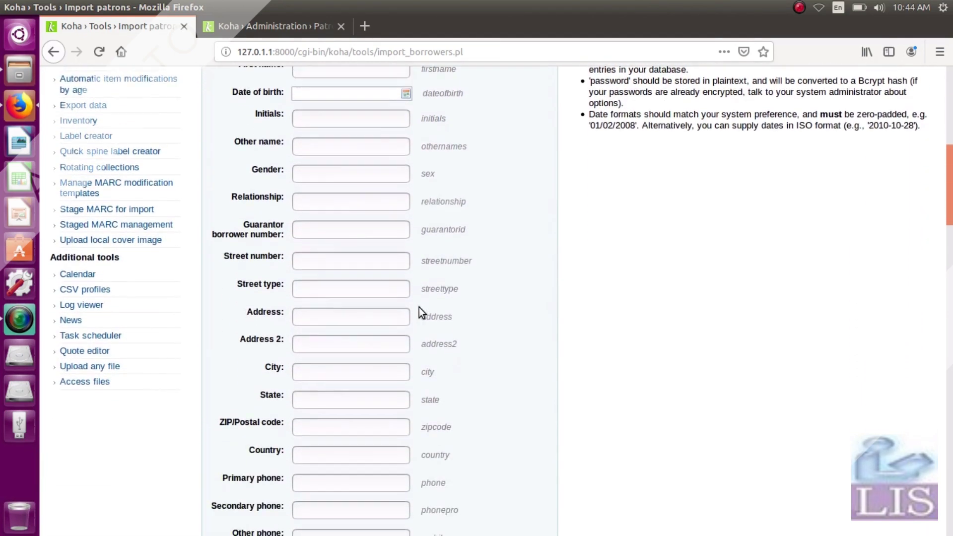
scroll(419, 308, "down", 4)
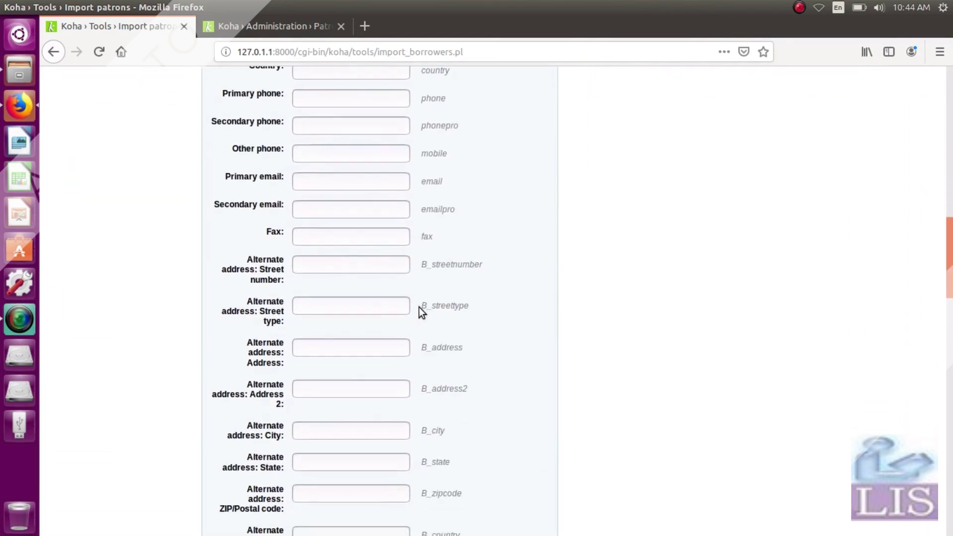
scroll(419, 308, "down", 11)
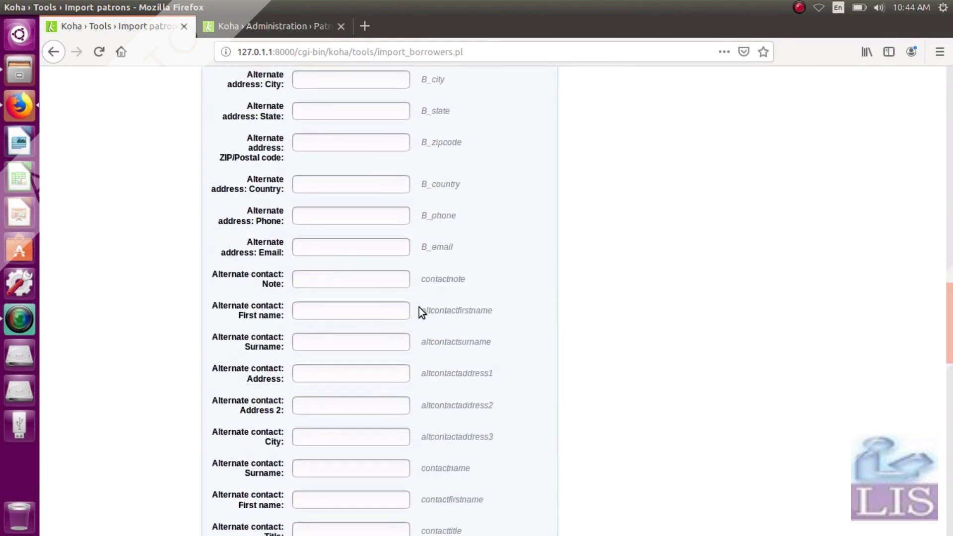
scroll(419, 308, "down", 12)
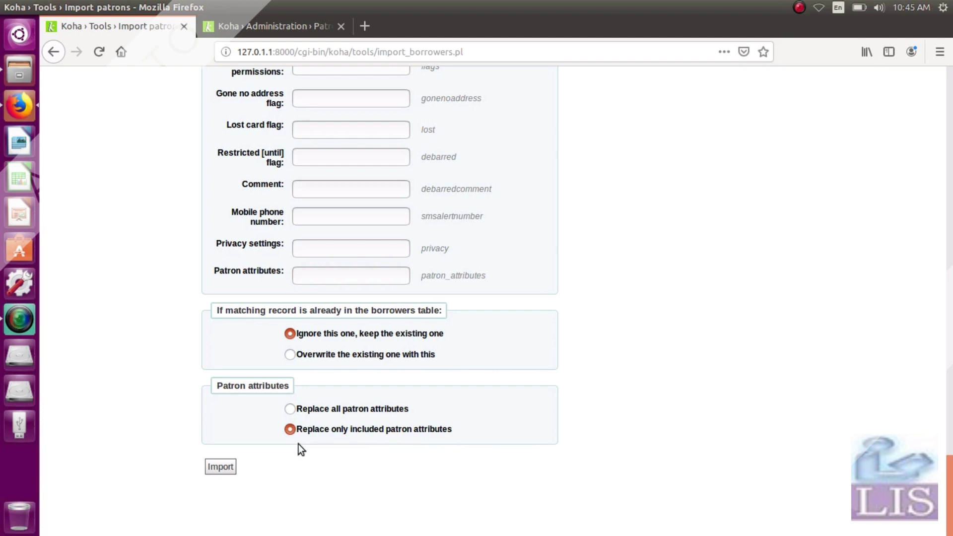
left_click(217, 469)
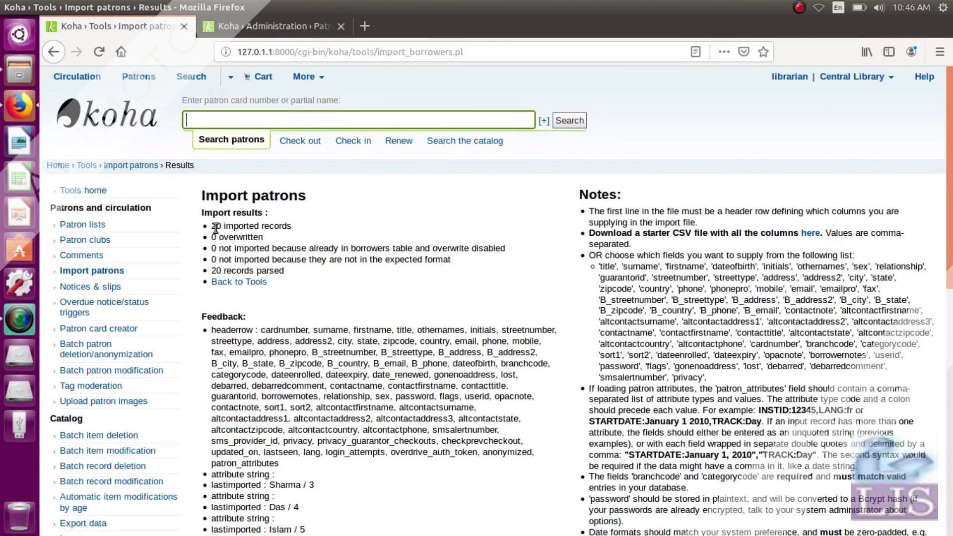
- Review the import results, highlighting the imported records count, and read through the feedback list of imported patrons
left_click_drag(213, 226, 294, 226)
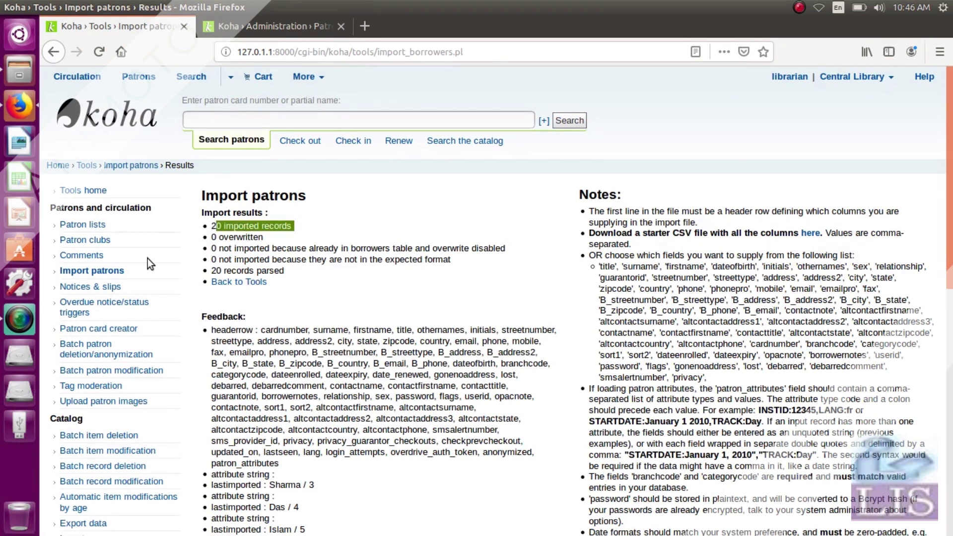
left_click(283, 225)
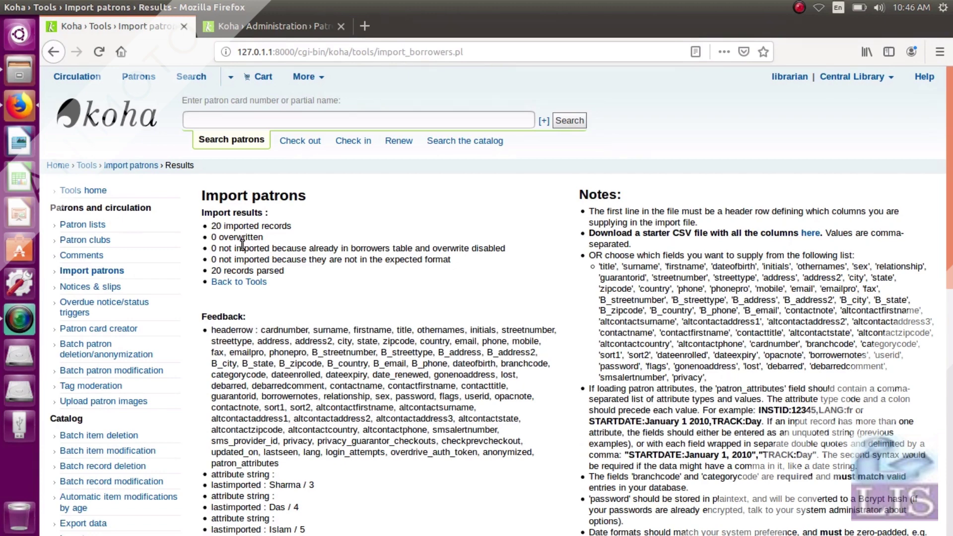
scroll(950, 185, "down", 3)
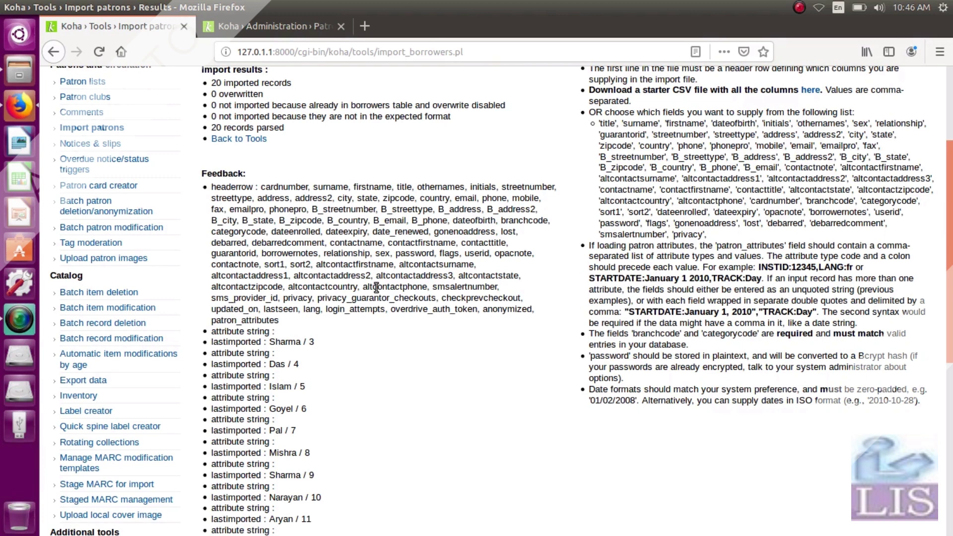
scroll(377, 287, "down", 3)
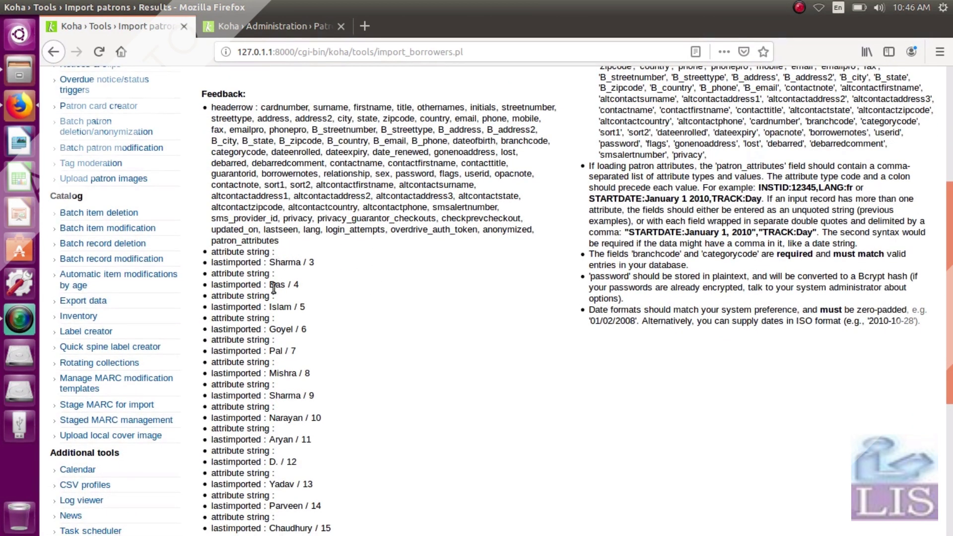
scroll(296, 355, "down", 8)
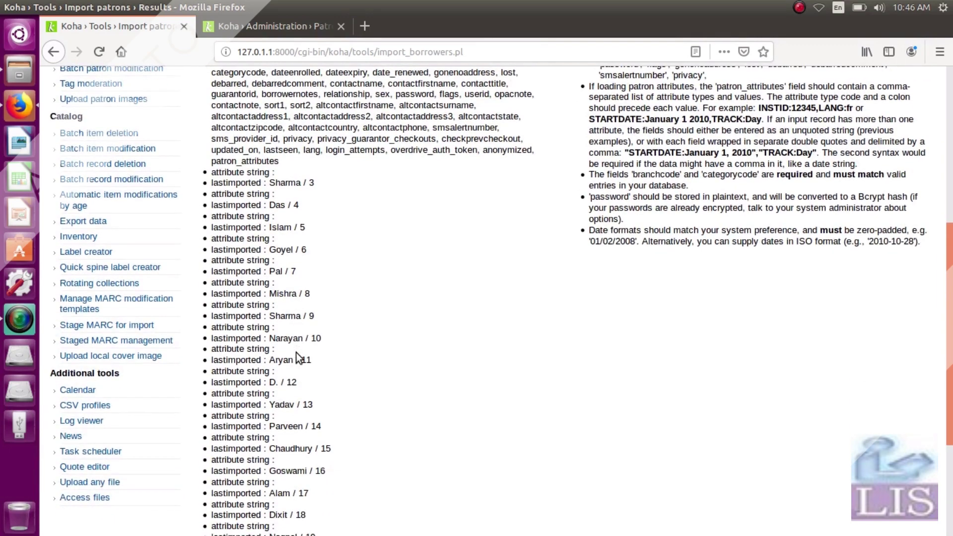
scroll(296, 358, "up", 15)
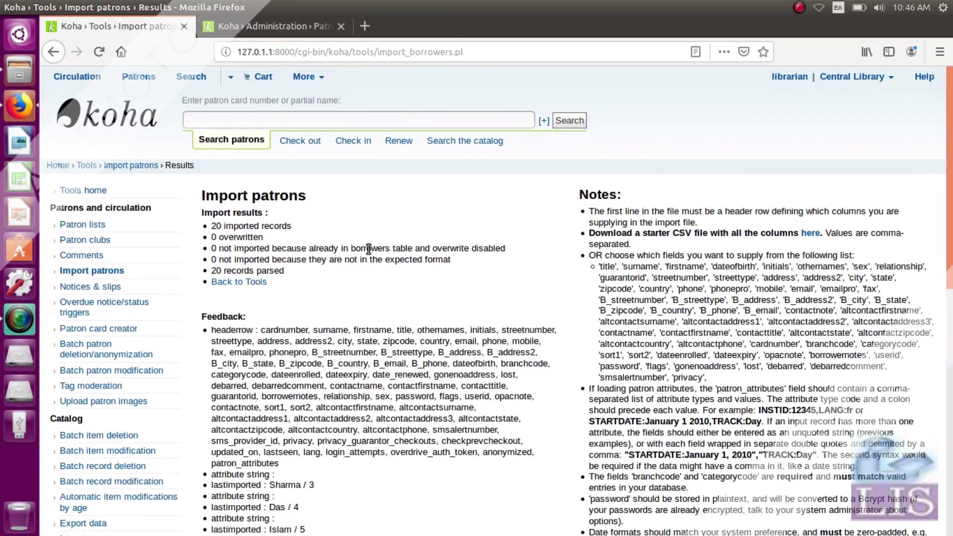
- Go to the Koha home page in the Patron categories tab and open an imported patron's checkout page by card number
left_click(273, 24)
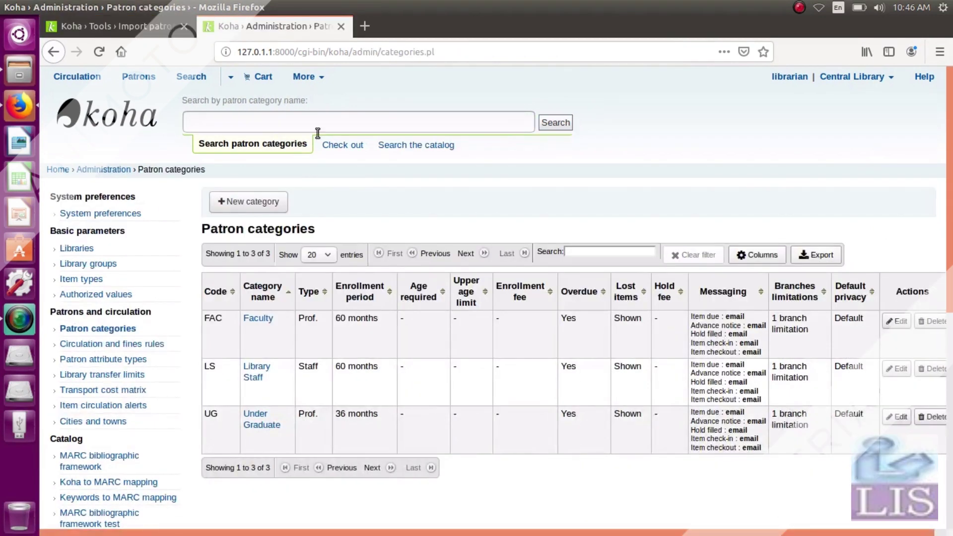
left_click(130, 121)
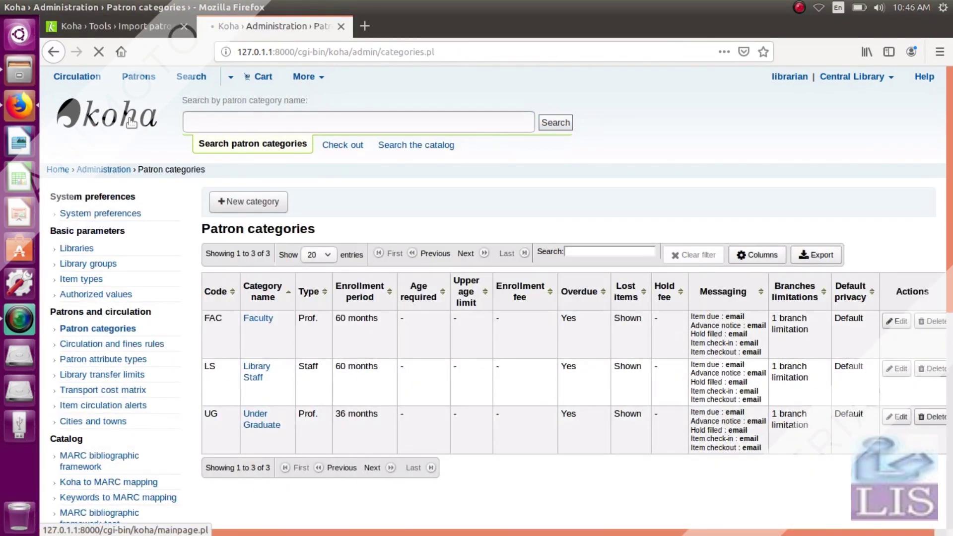
left_click(142, 30)
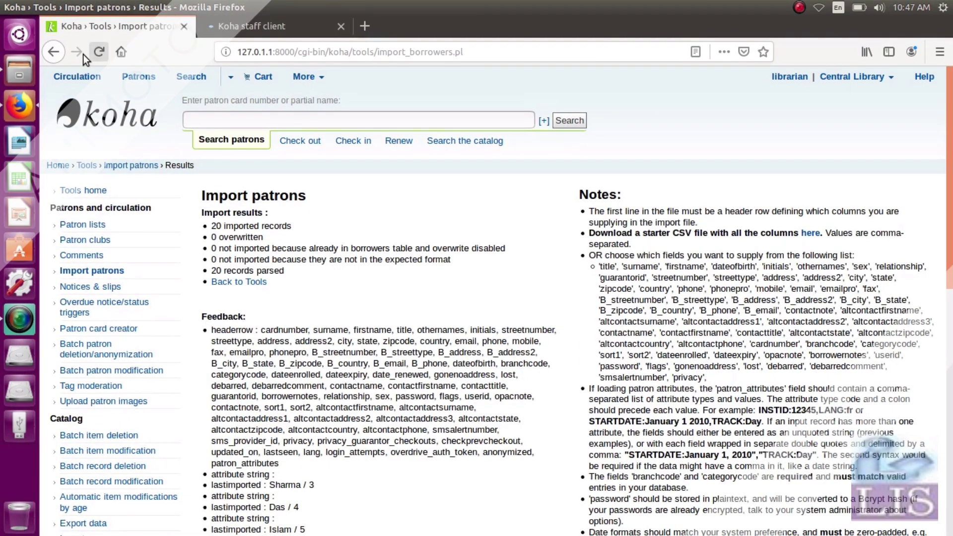
left_click(240, 25)
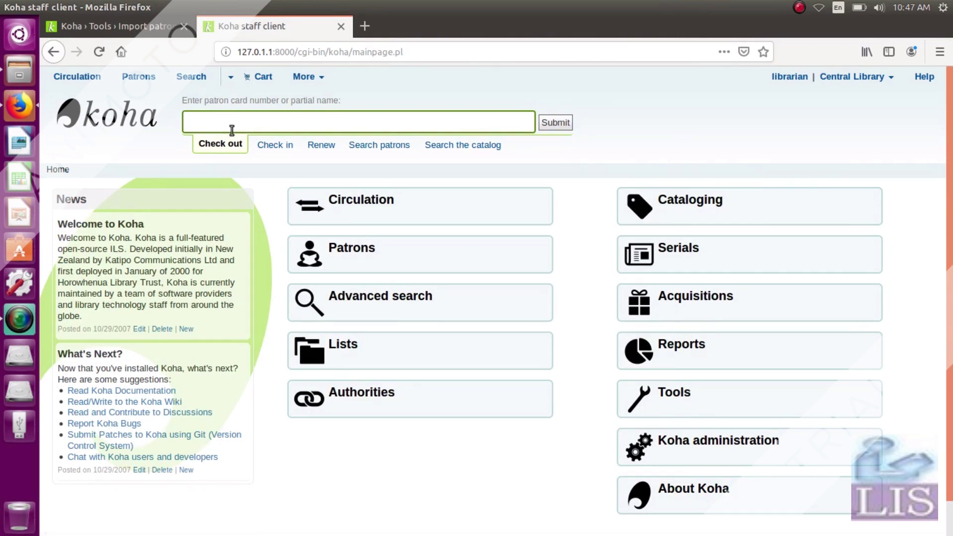
type("19001")
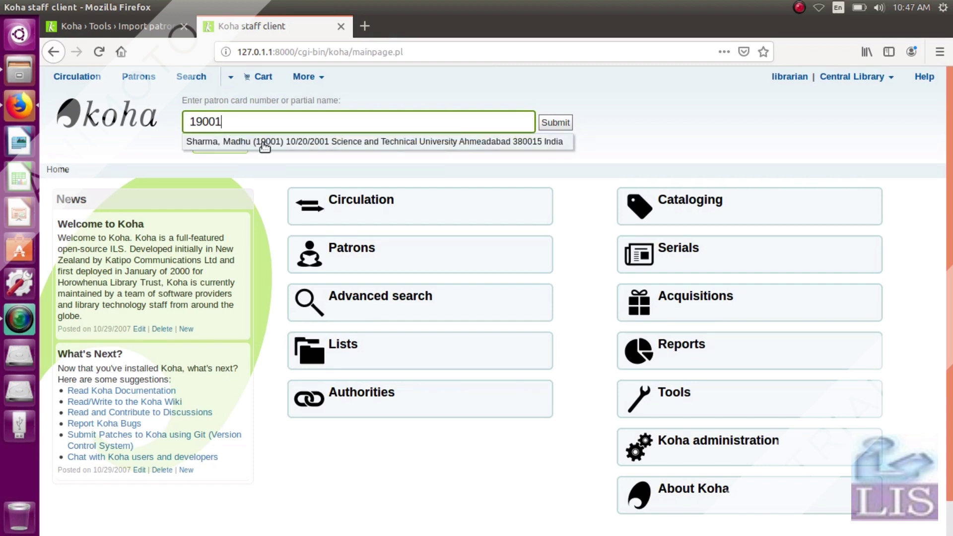
left_click(270, 143)
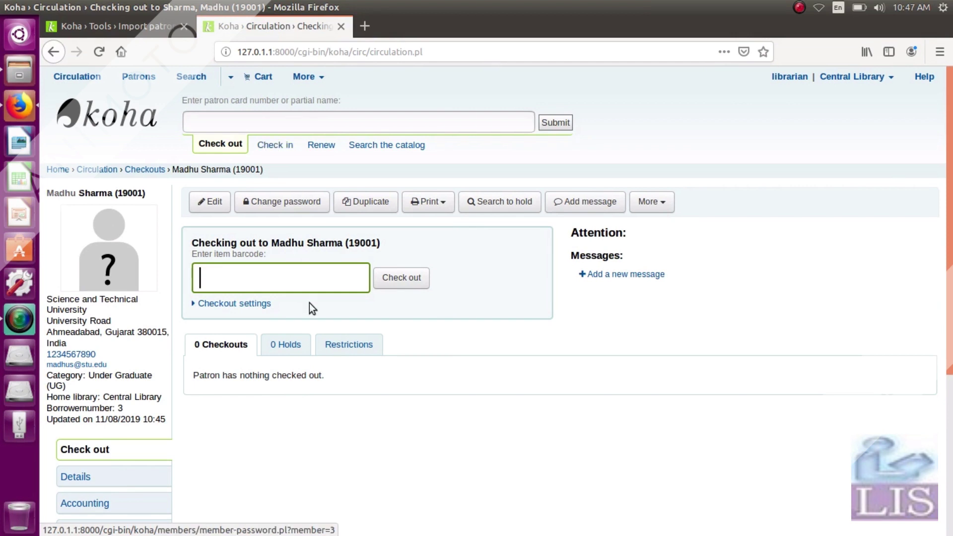
- Open the patron's details and examine the contact information, library use and messaging preferences
left_click(120, 486)
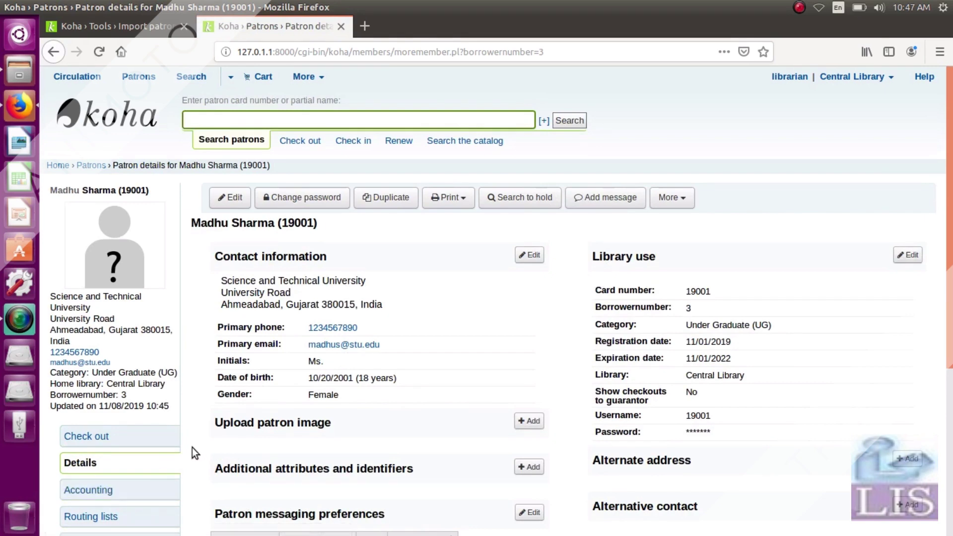
scroll(193, 450, "down", 3)
scroll(192, 448, "down", 2)
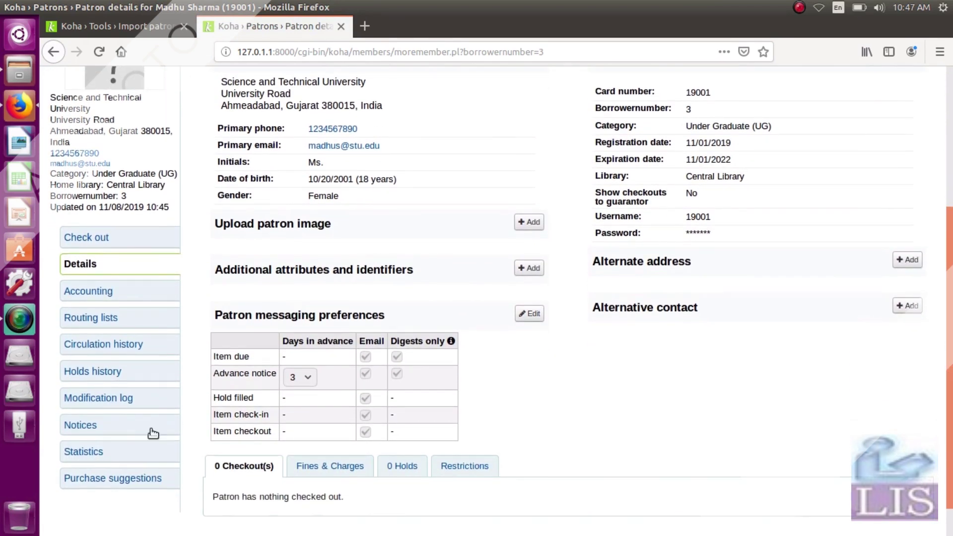
scroll(128, 316, "up", 1)
scroll(128, 316, "up", 3)
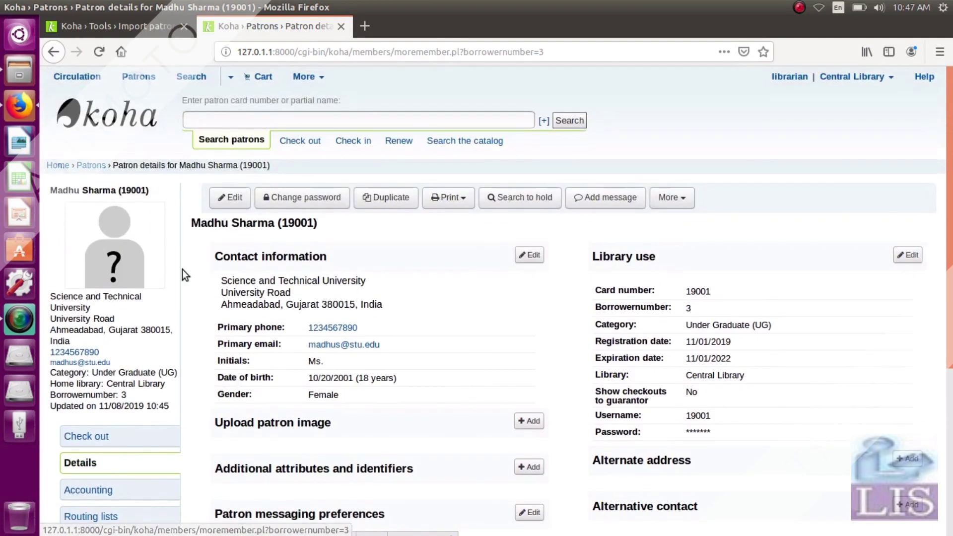